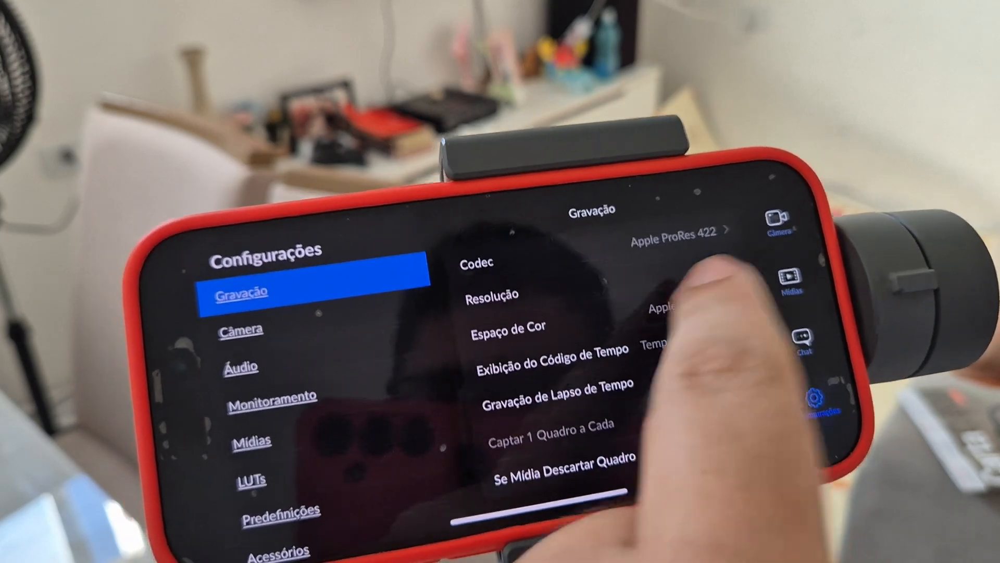
click(724, 305)
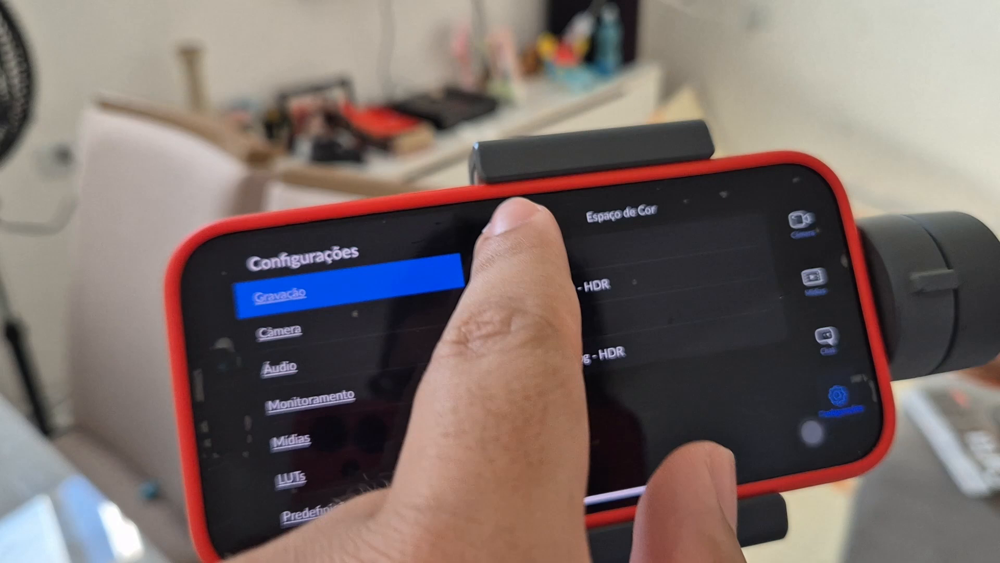
click(504, 224)
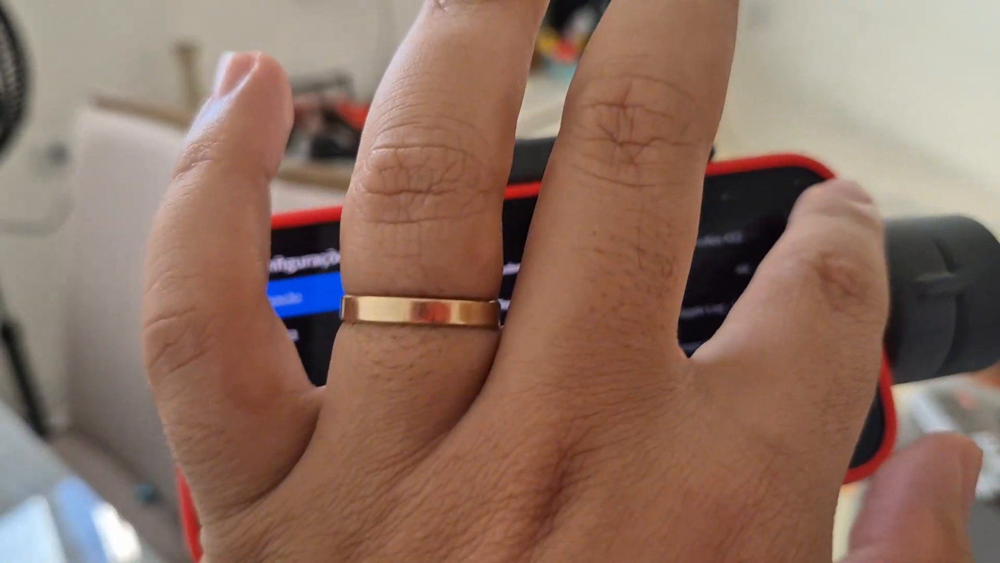
click(846, 201)
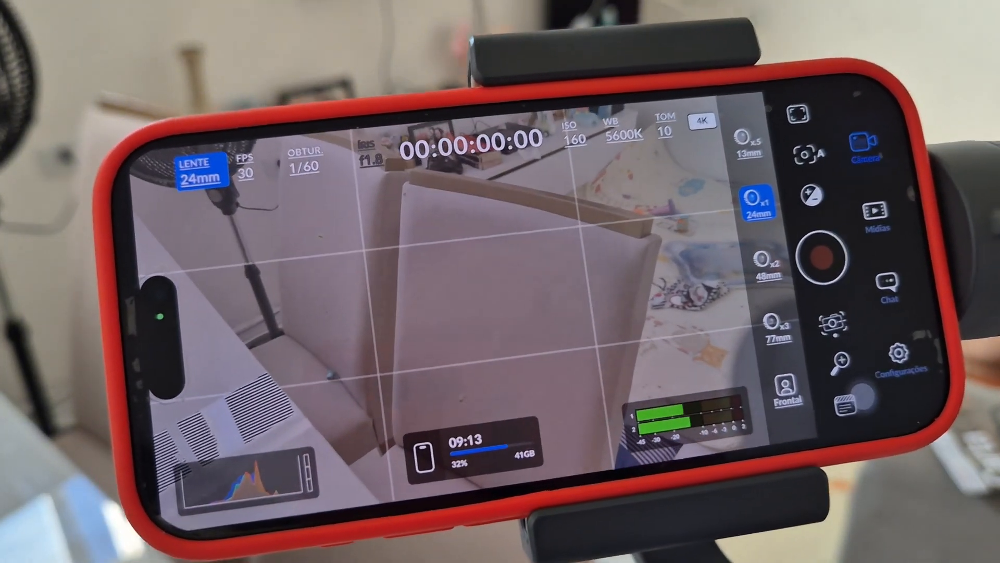
click(766, 266)
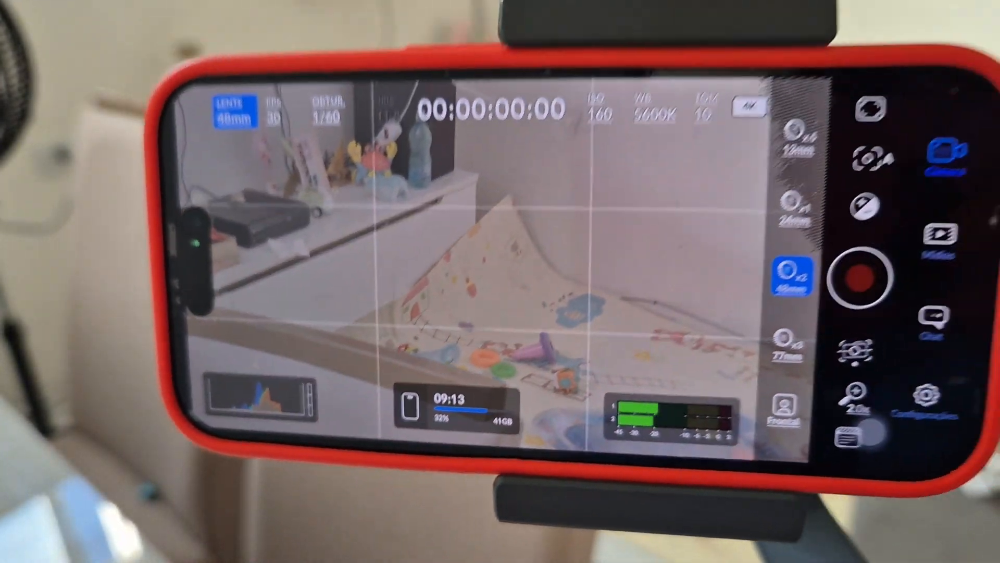
click(792, 206)
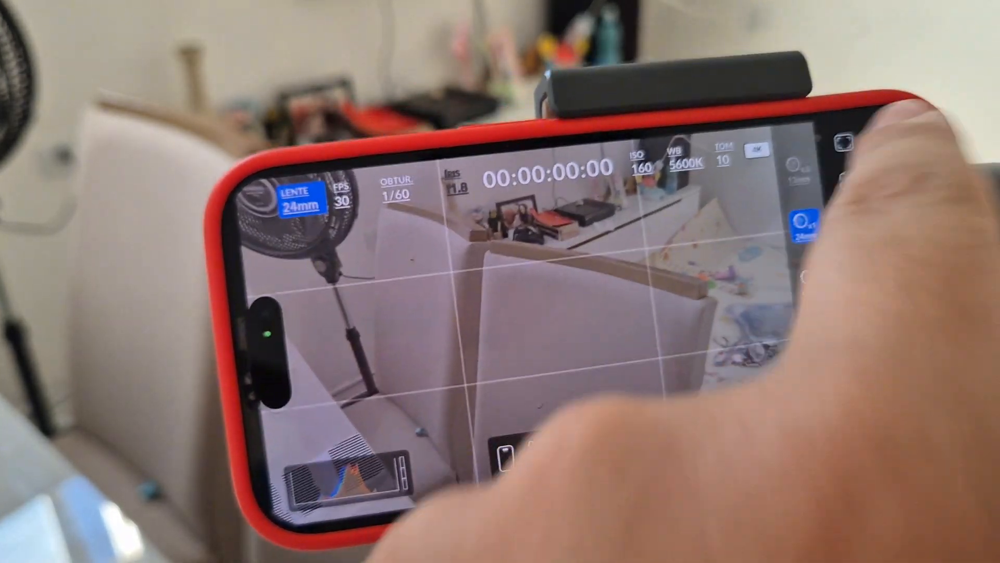
click(862, 128)
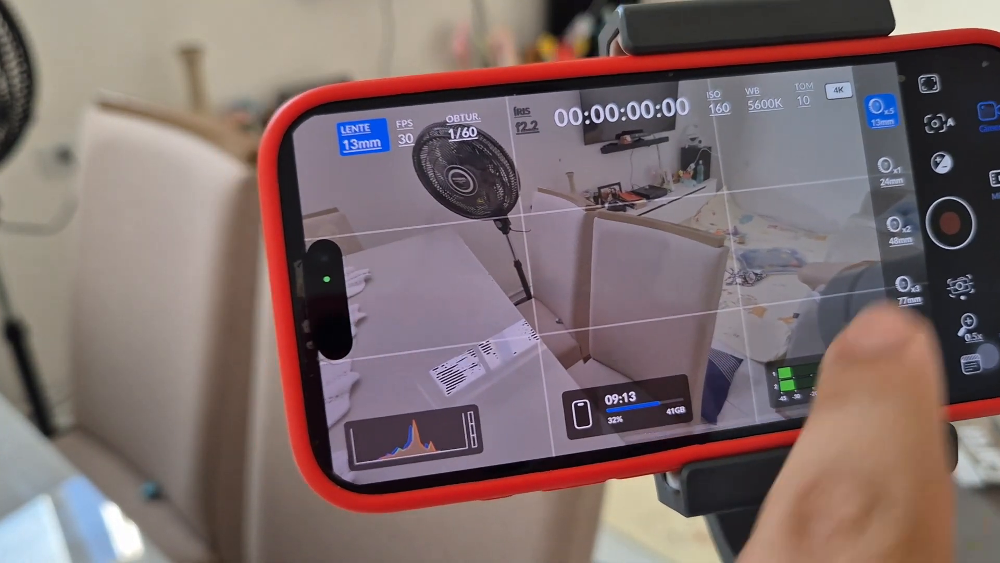
click(891, 171)
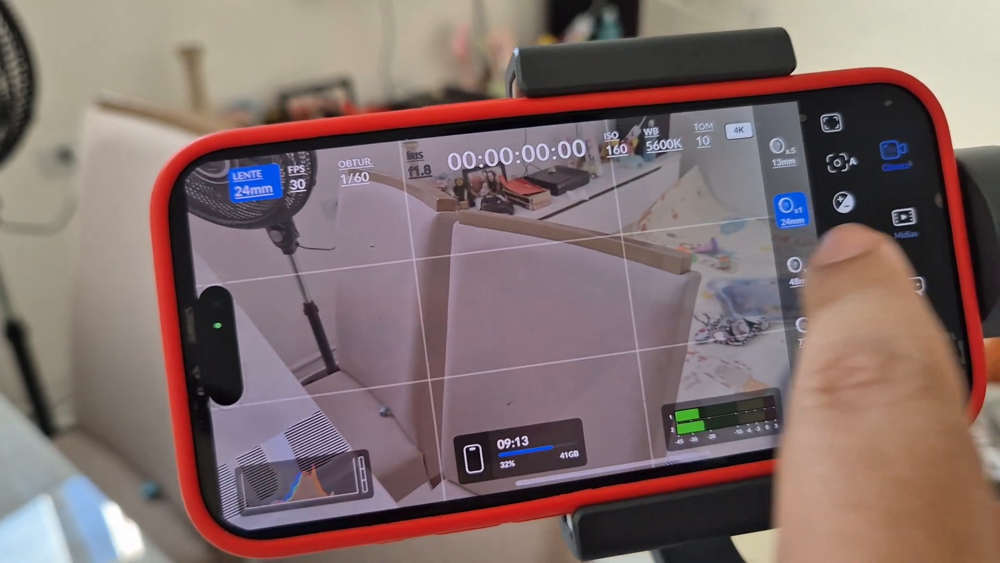
click(870, 243)
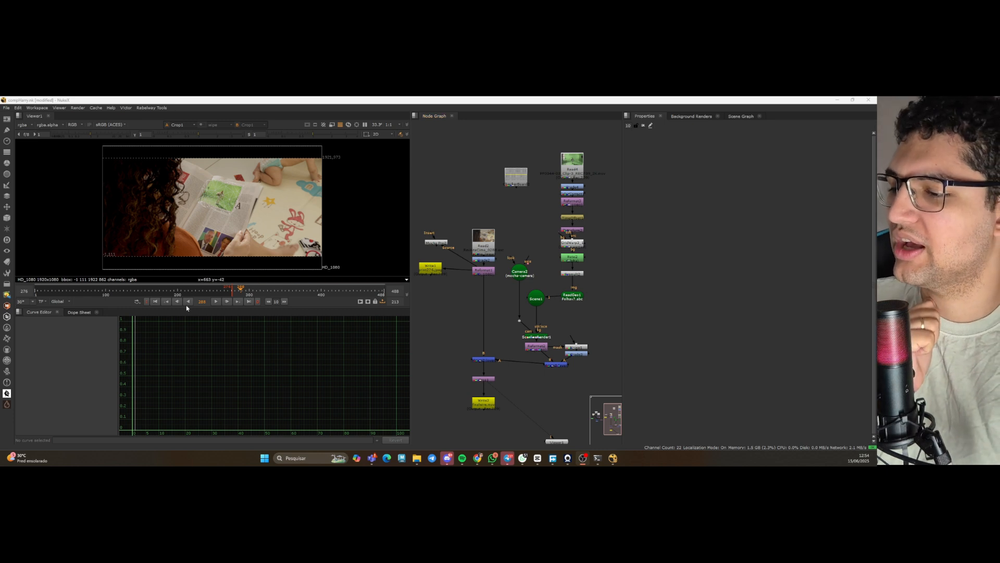
- Enlarge the viewer and play back the composite to examine how the tracked mesh follows the newspaper photo
drag(190, 307, 190, 379)
scroll(226, 205, up, 3)
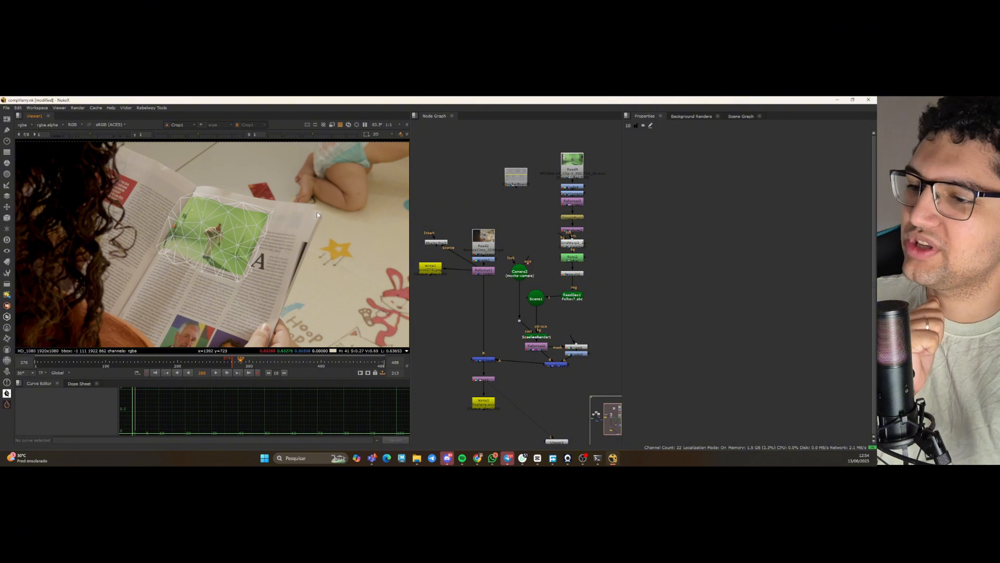
key(l)
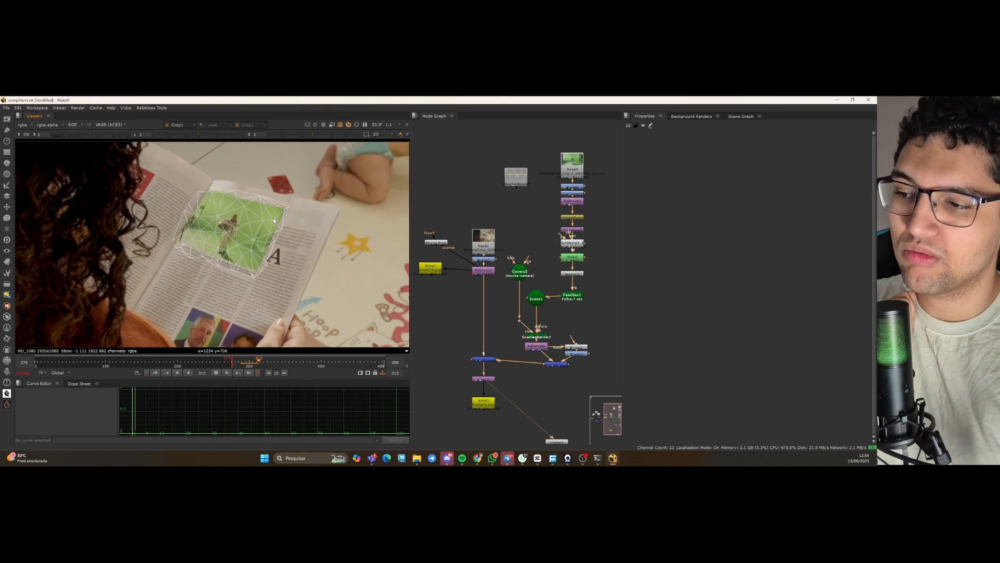
click(216, 373)
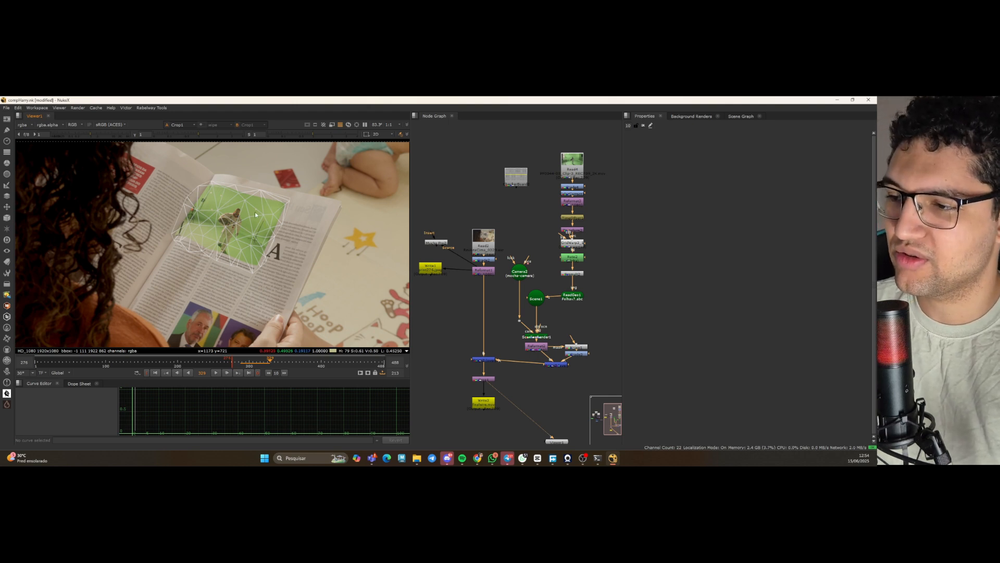
click(216, 372)
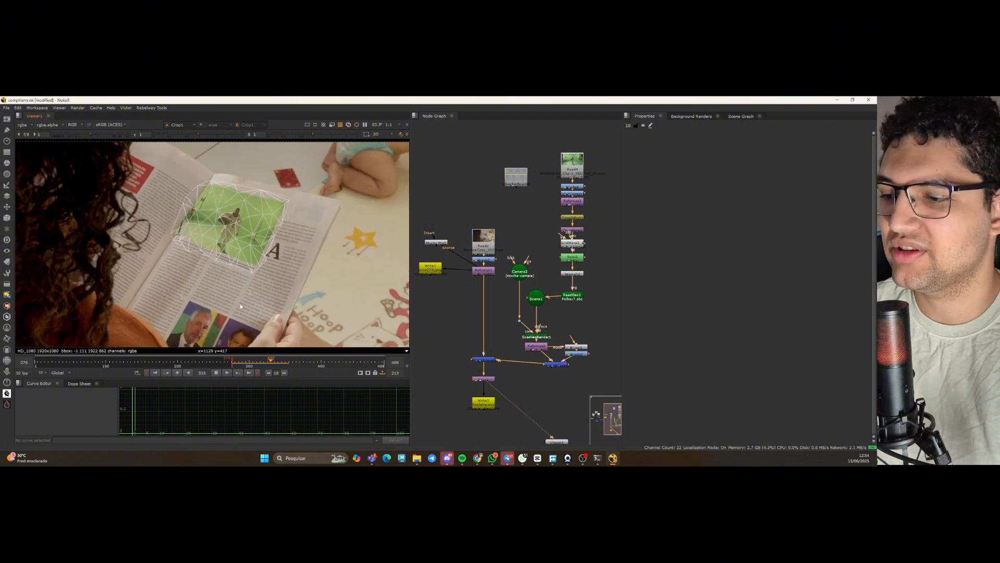
click(216, 373)
click(216, 373)
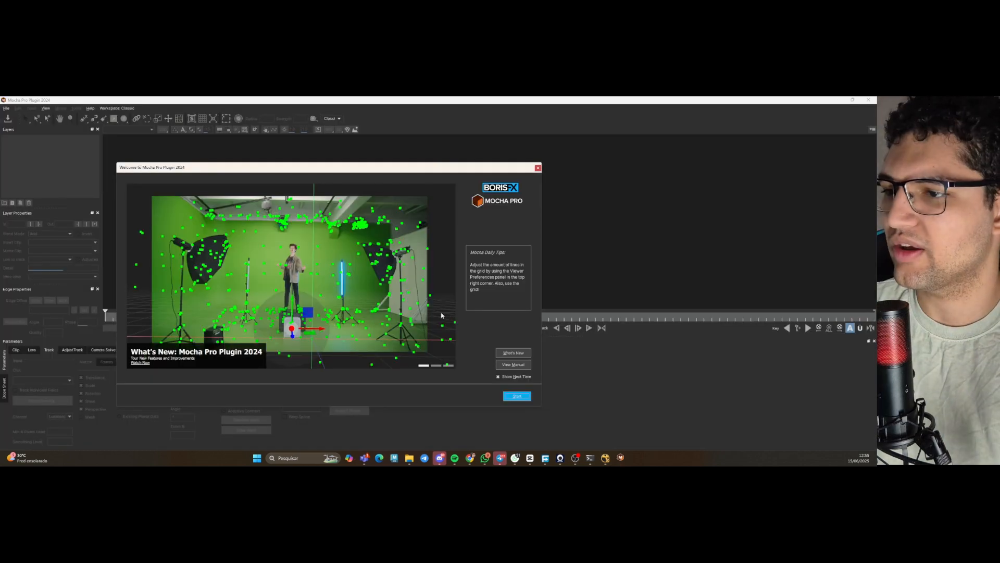
- Dismiss the Mocha Pro welcome window, set the clip's in point at frame 260, and preview the footage from there
click(539, 168)
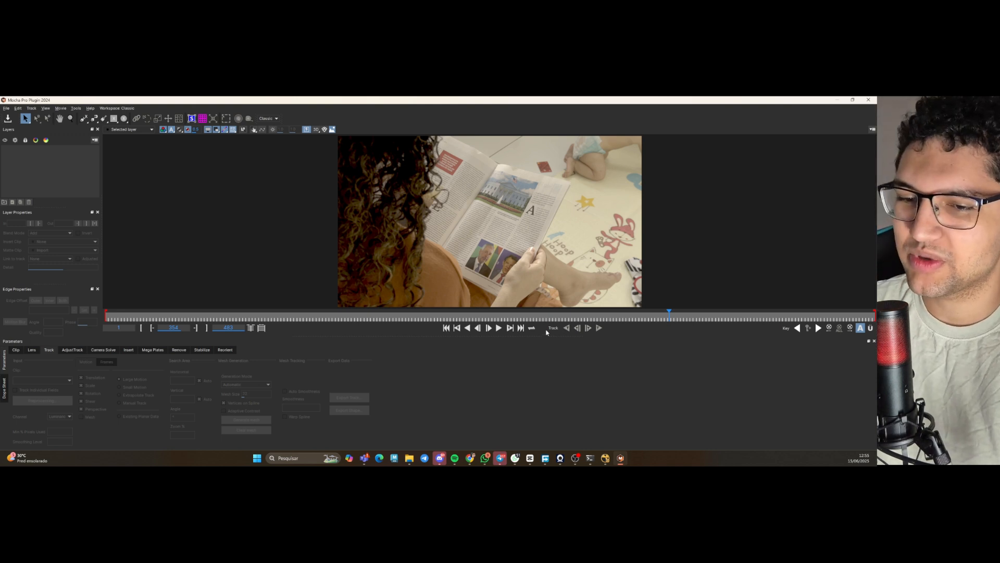
drag(668, 312, 519, 314)
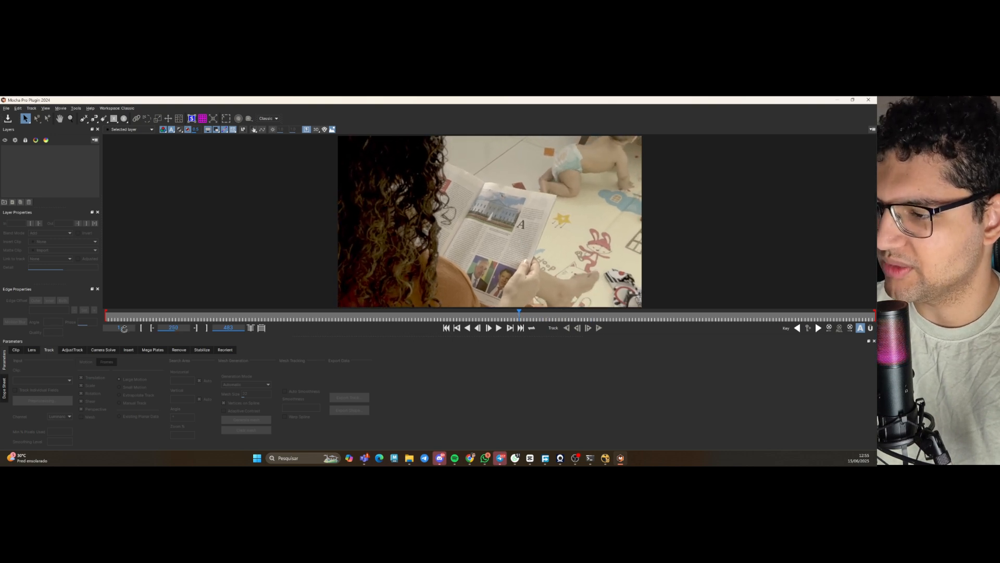
click(141, 327)
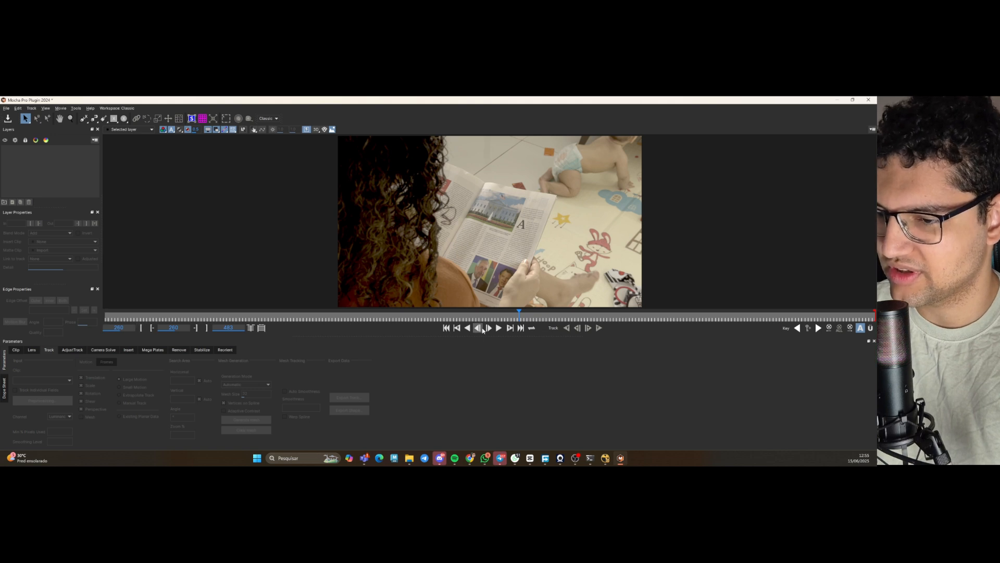
click(498, 327)
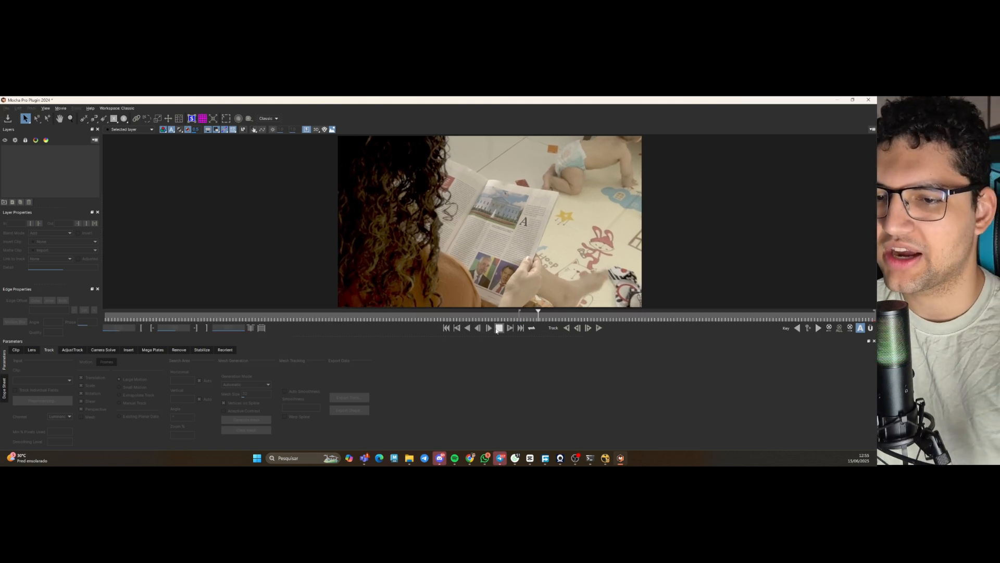
click(498, 328)
click(446, 327)
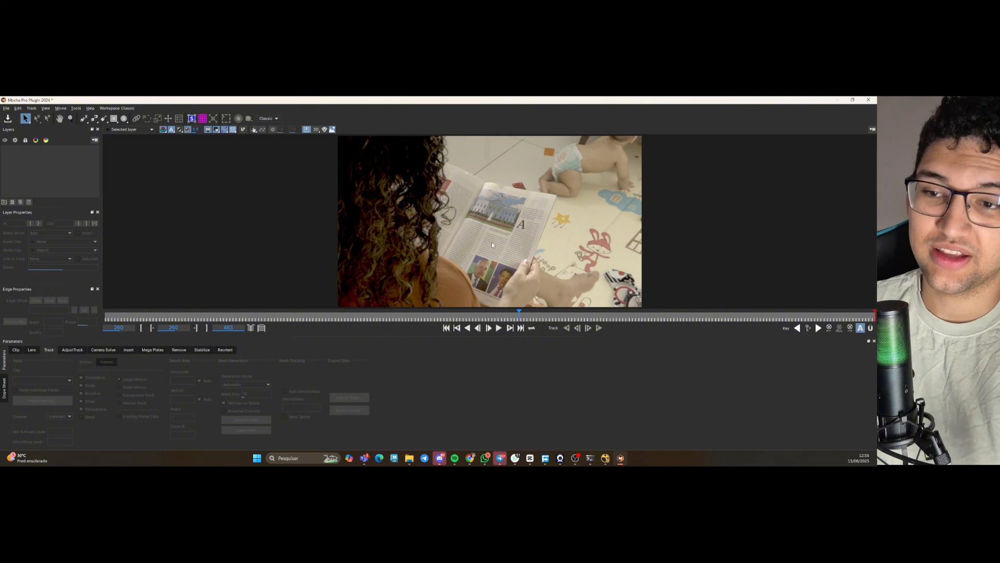
- Draw a closed X-Spline layer around the White House photo on the newspaper page, with points at its corners and along its edges
scroll(500, 219, up, 4)
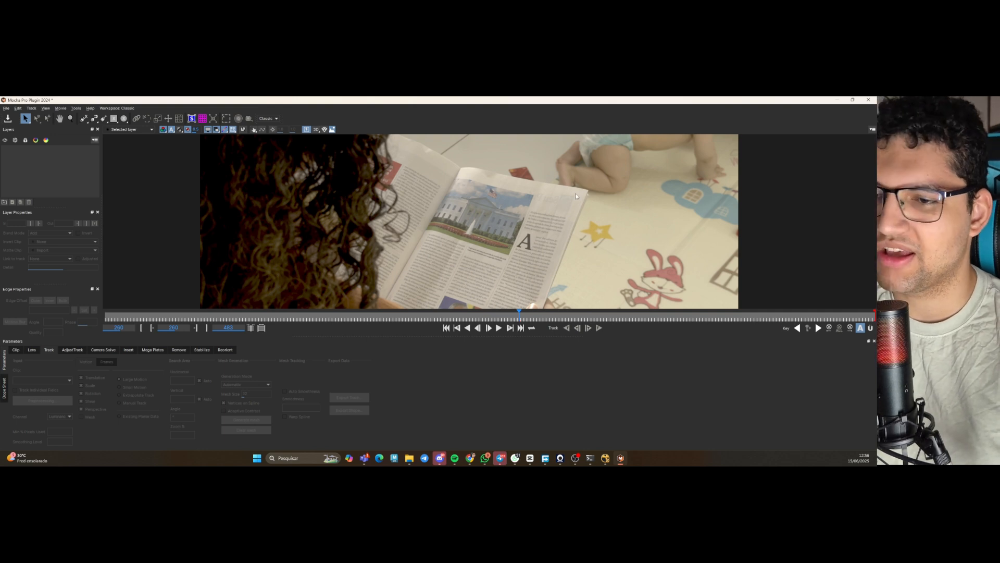
scroll(576, 196, up, 2)
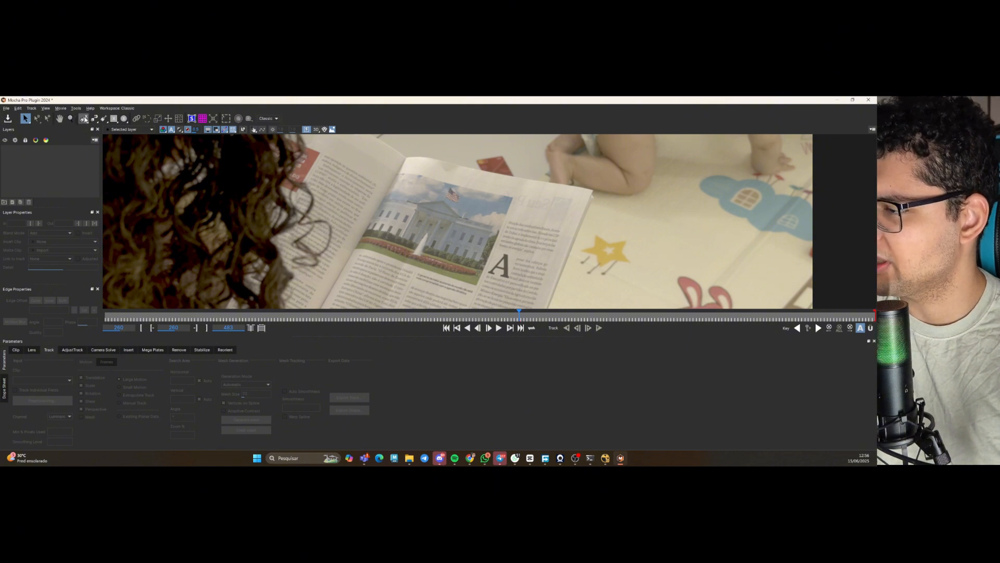
click(83, 119)
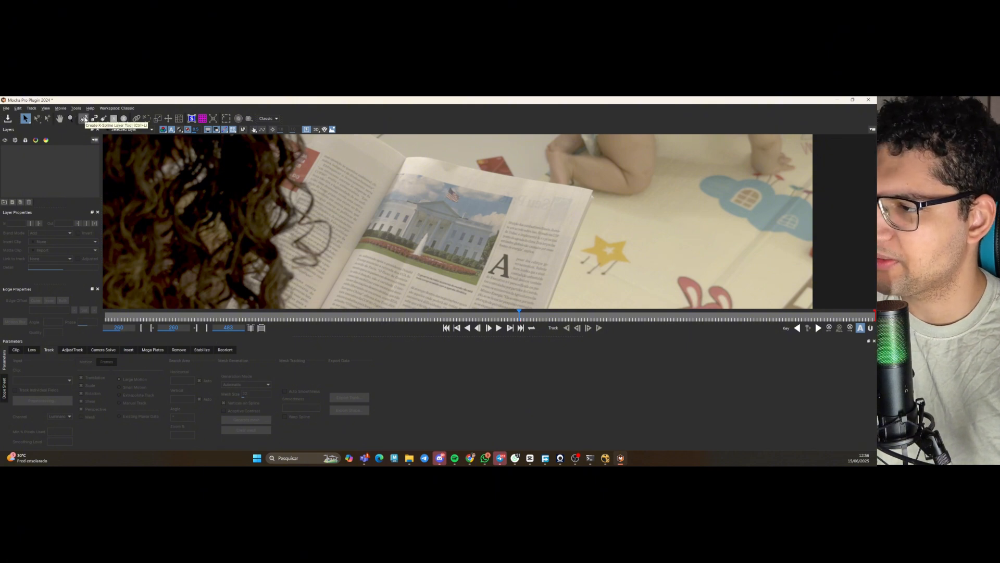
click(399, 167)
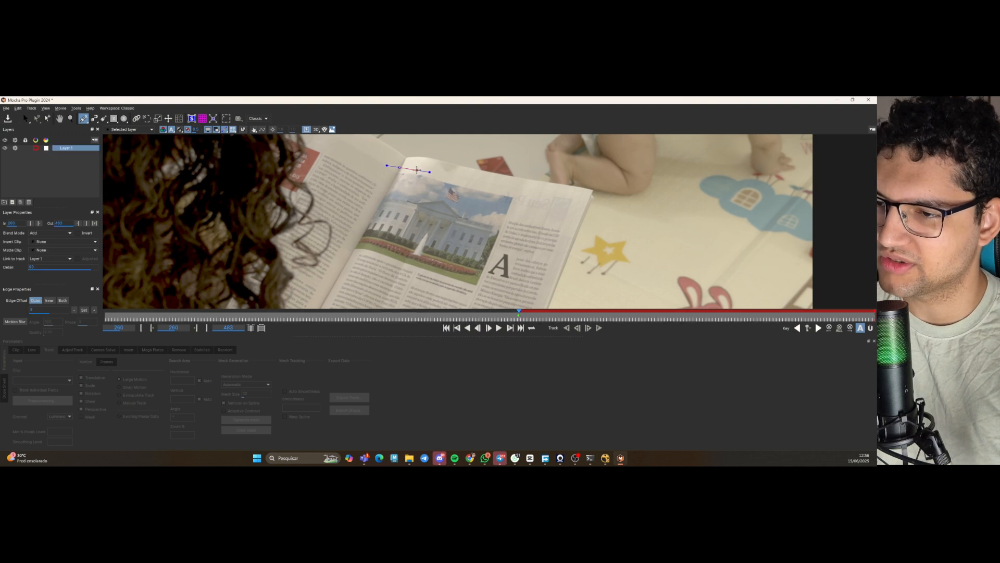
click(493, 188)
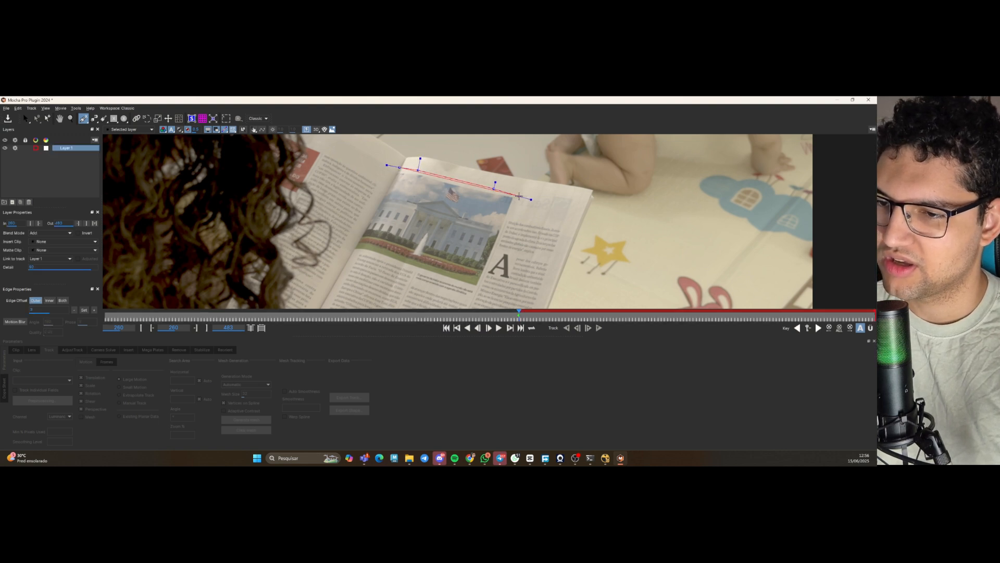
click(521, 195)
click(511, 223)
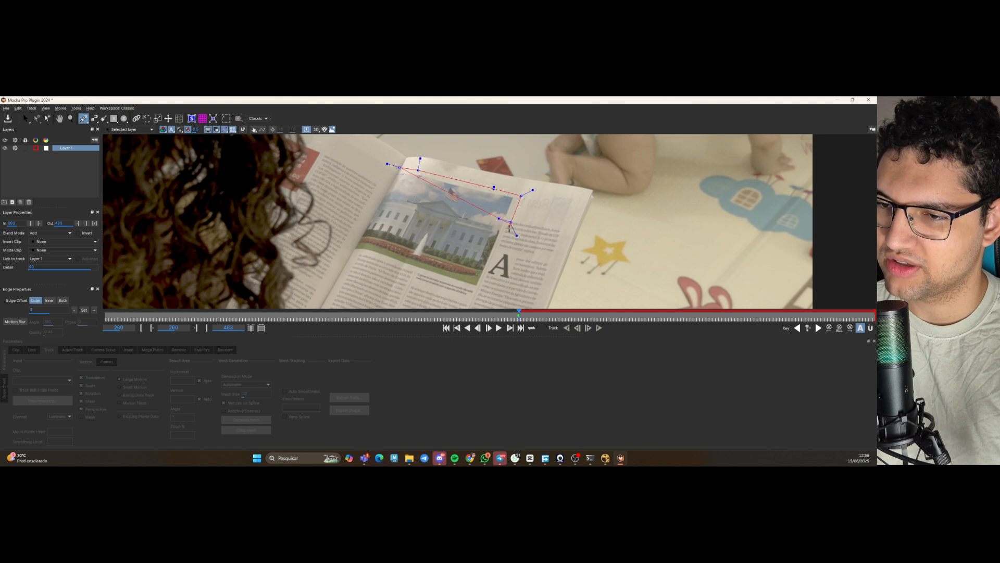
click(482, 276)
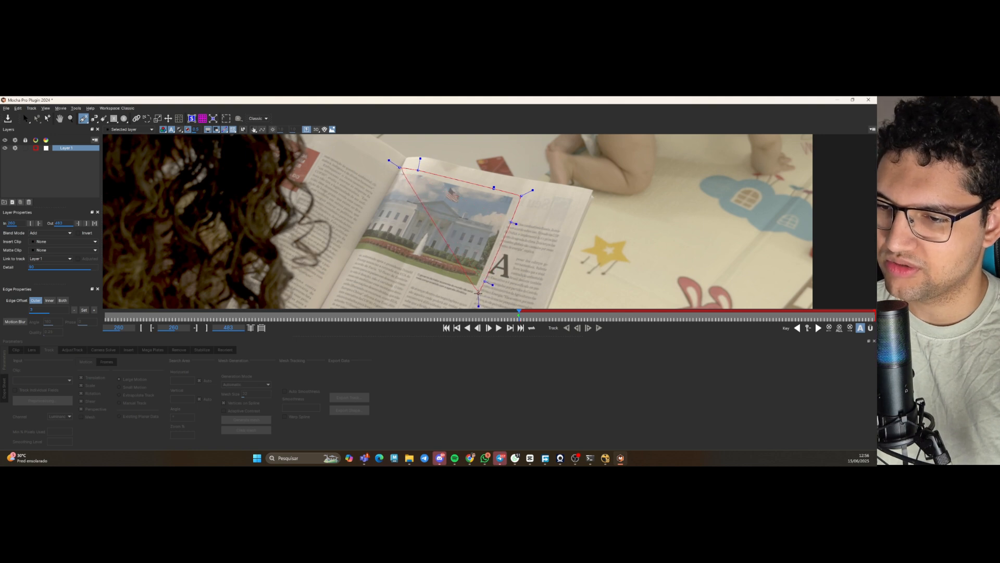
click(479, 294)
click(414, 274)
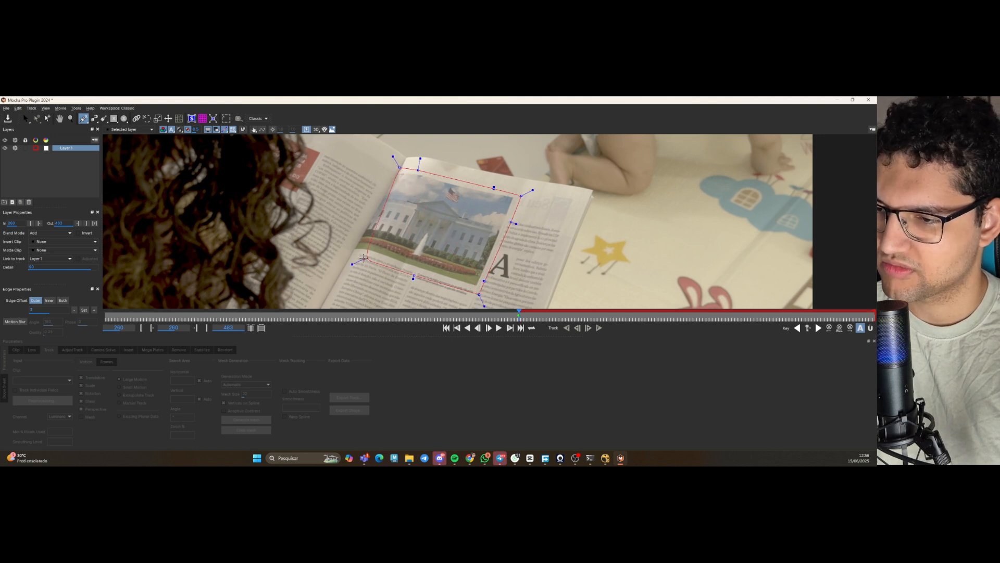
click(344, 253)
click(367, 218)
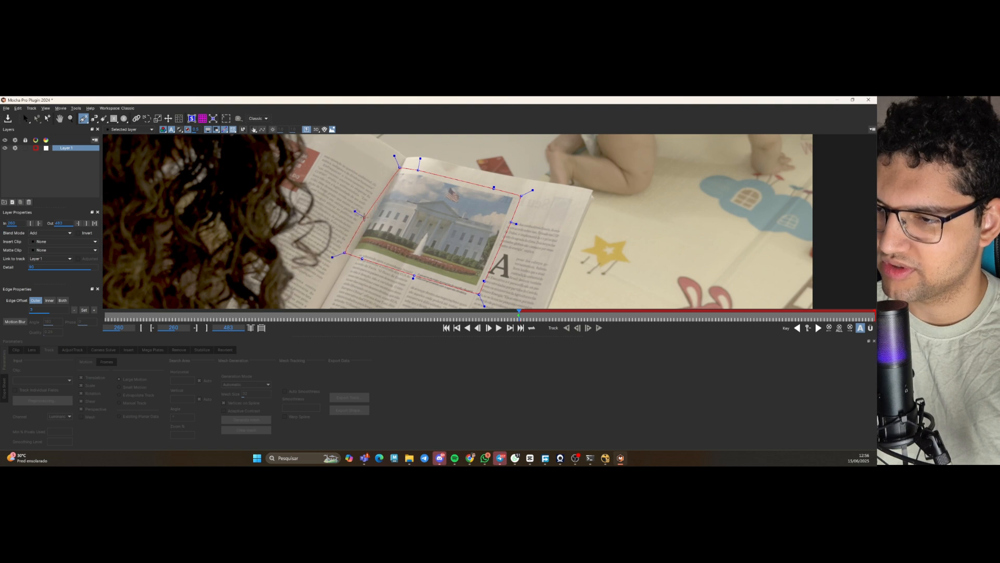
click(396, 167)
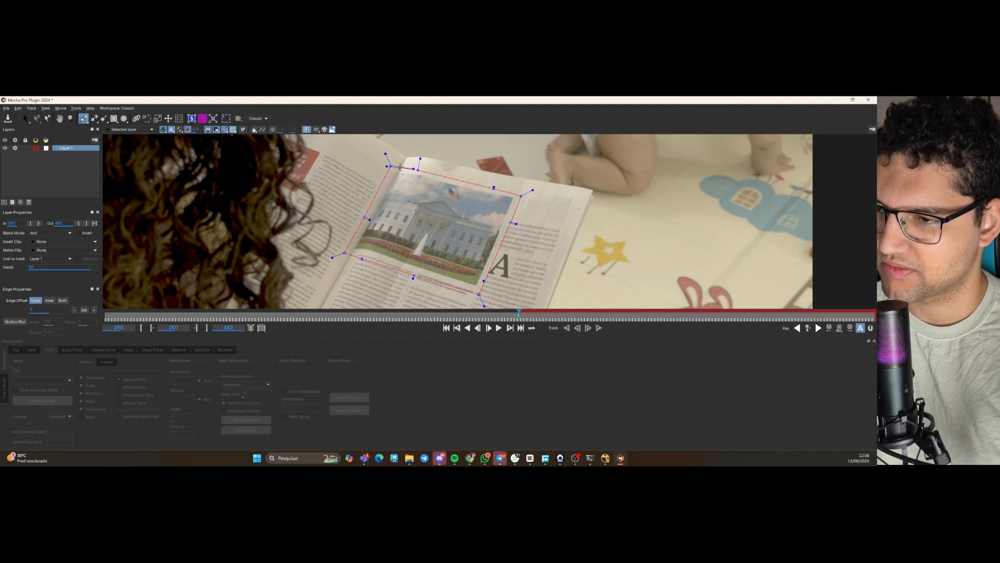
right_click(404, 168)
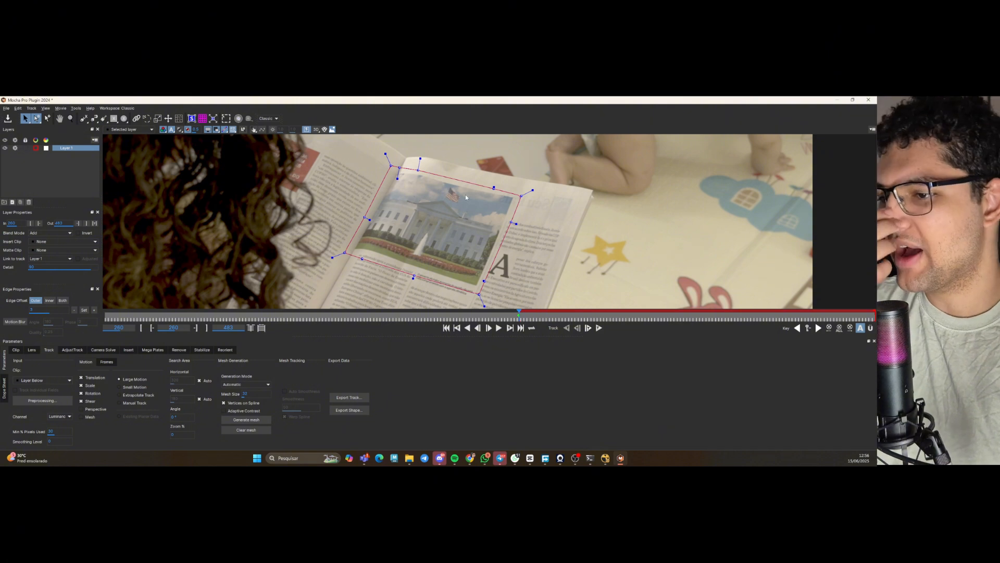
- Enable Perspective and Mesh motion for tracking the newspaper photo layer
key(x)
drag(465, 199, 453, 188)
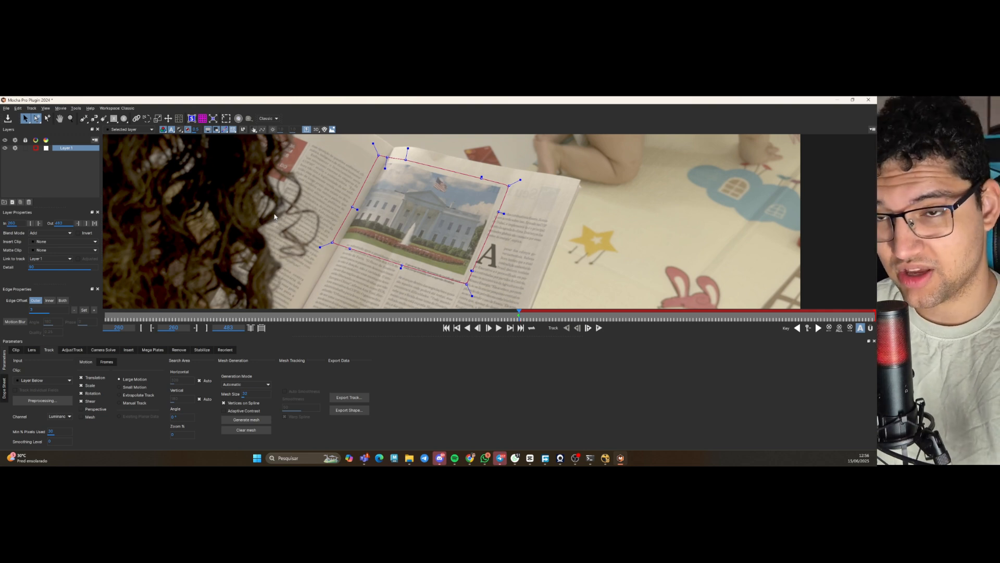
click(91, 412)
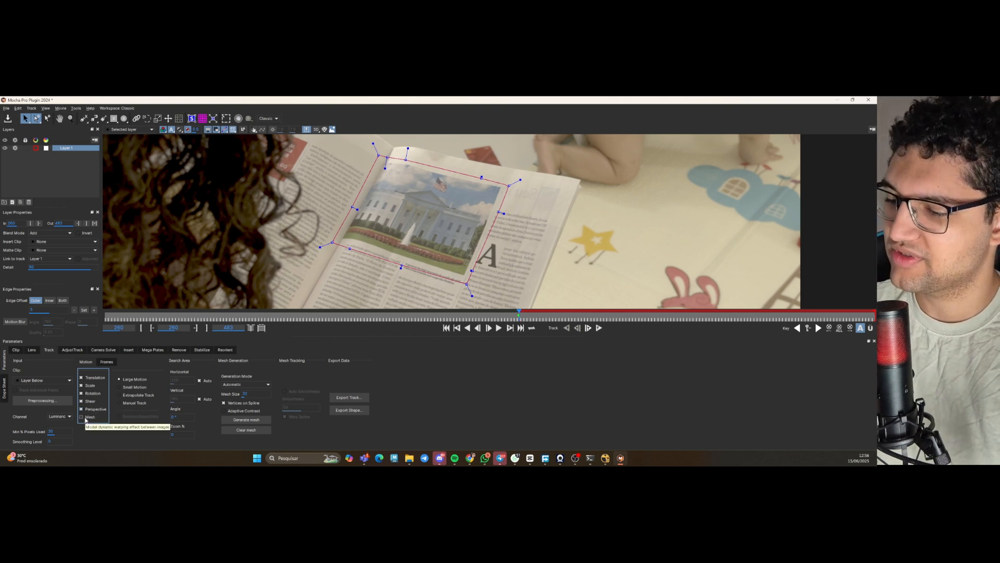
click(85, 418)
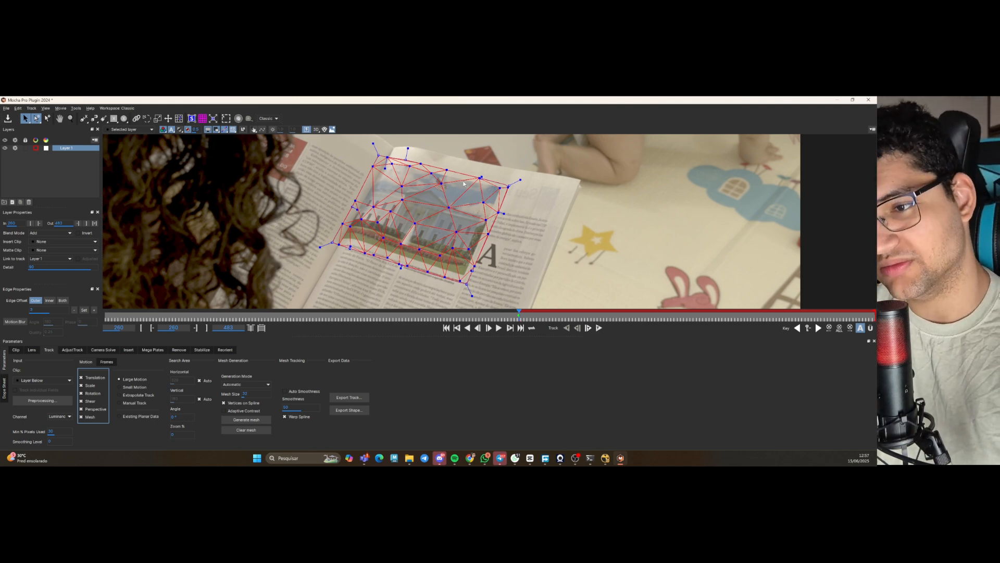
- Edit the track mesh by nudging the vertex at the photo's upper-right corner onto the corner of the picture
scroll(464, 183, up, 2)
scroll(465, 184, up, 5)
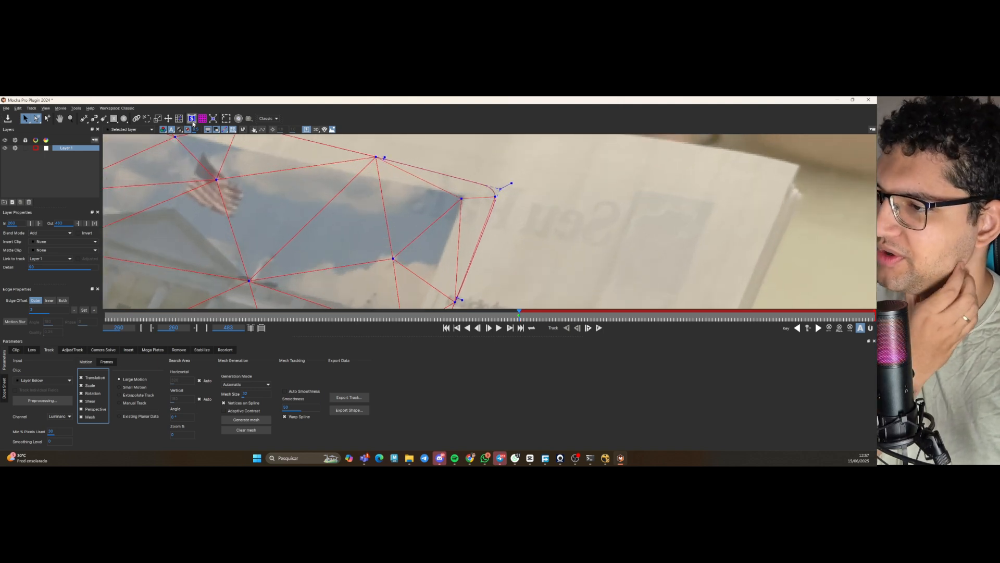
scroll(357, 230, up, 1)
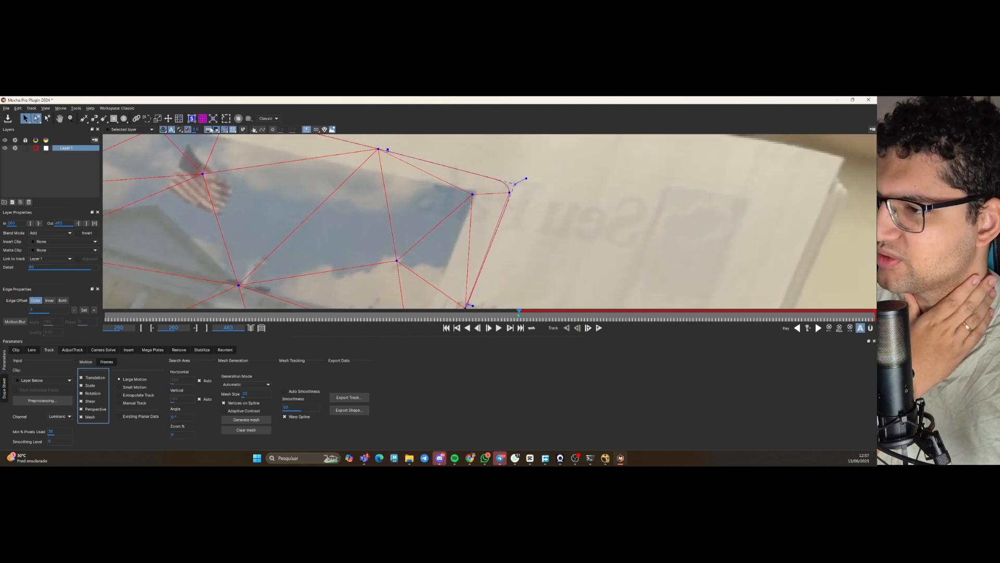
click(179, 118)
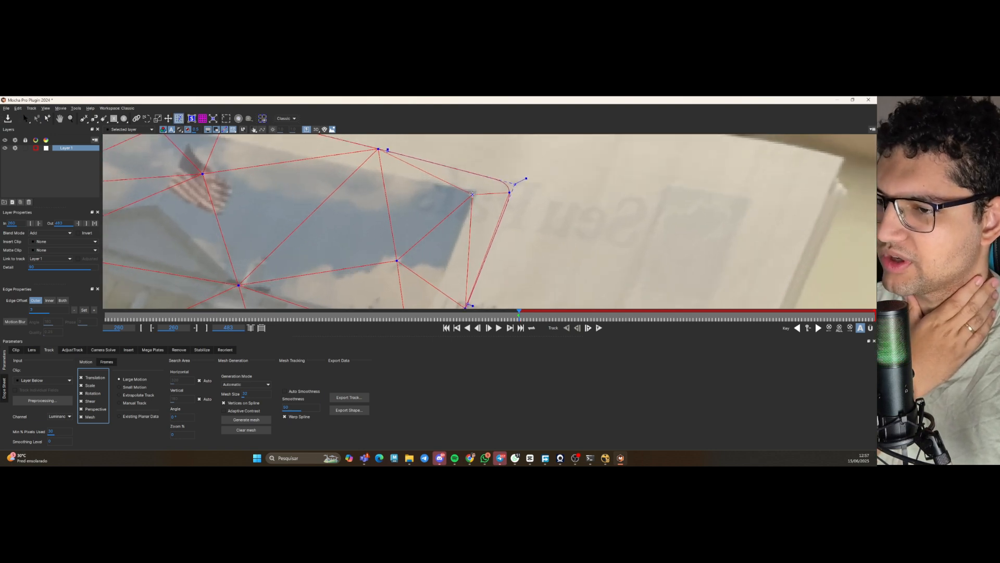
mouse_move(472, 194)
mouse_down()
mouse_move(476, 182)
mouse_move(474, 192)
mouse_up()
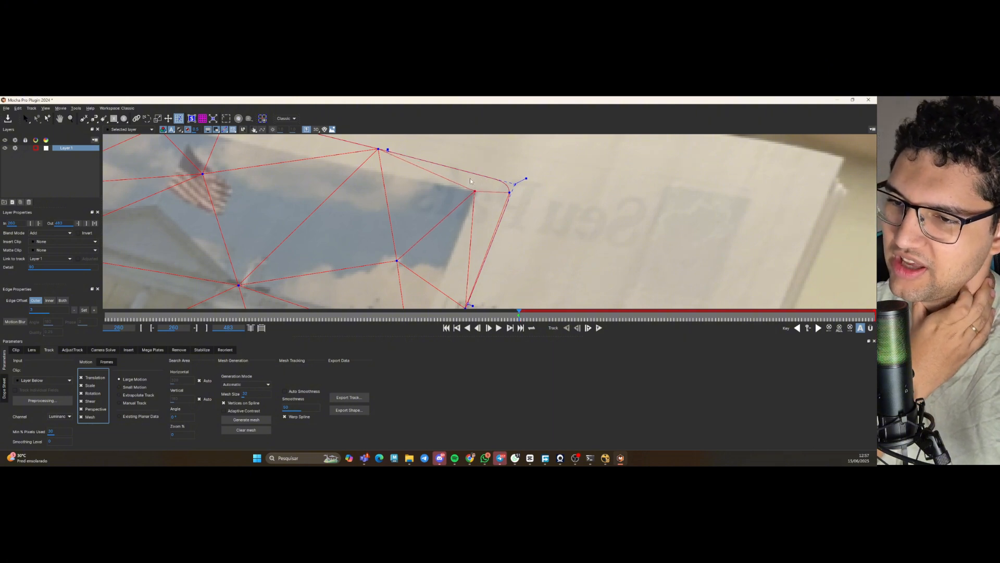
- Add three track mesh vertices around the photo's upper-right corner and reposition the neighbouring ones just outside the picture's edge
scroll(418, 208, down, 3)
scroll(418, 209, down, 3)
scroll(422, 263, up, 2)
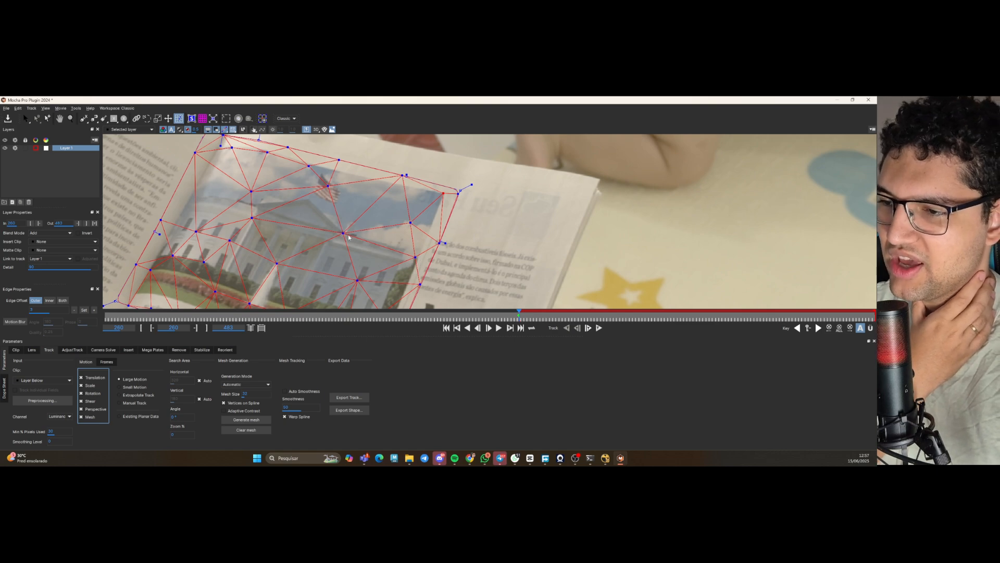
scroll(344, 225, down, 4)
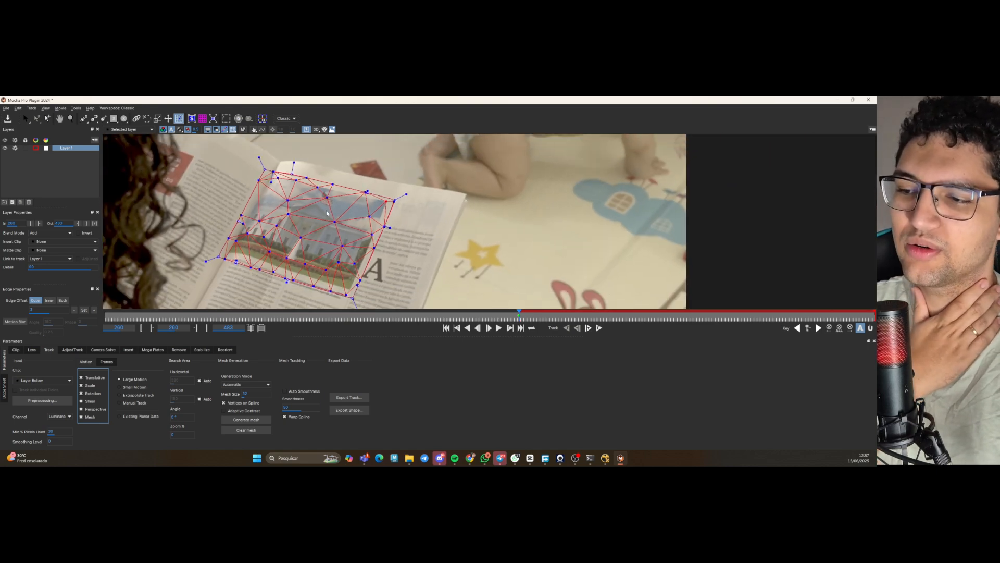
scroll(380, 209, up, 4)
scroll(380, 210, up, 4)
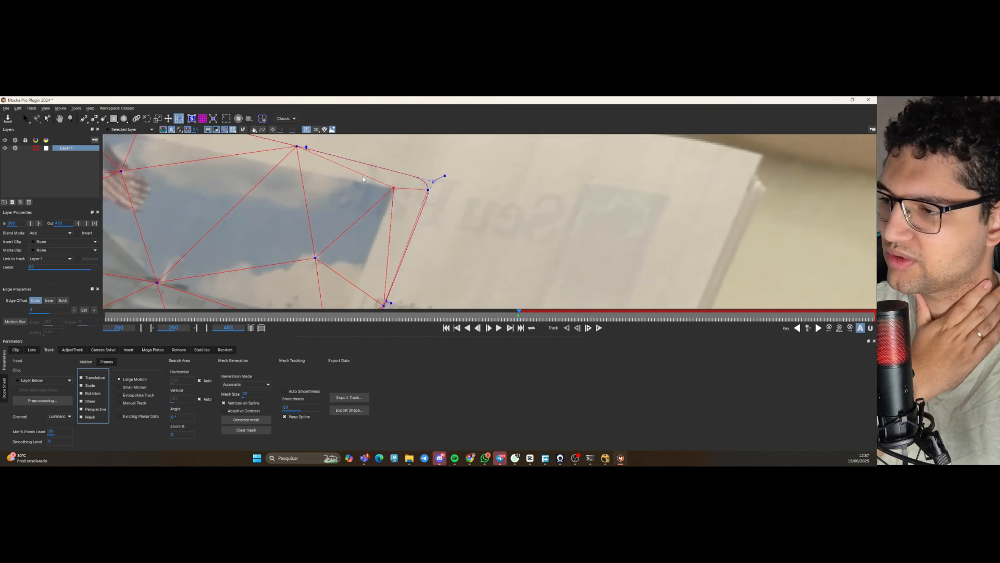
click(263, 119)
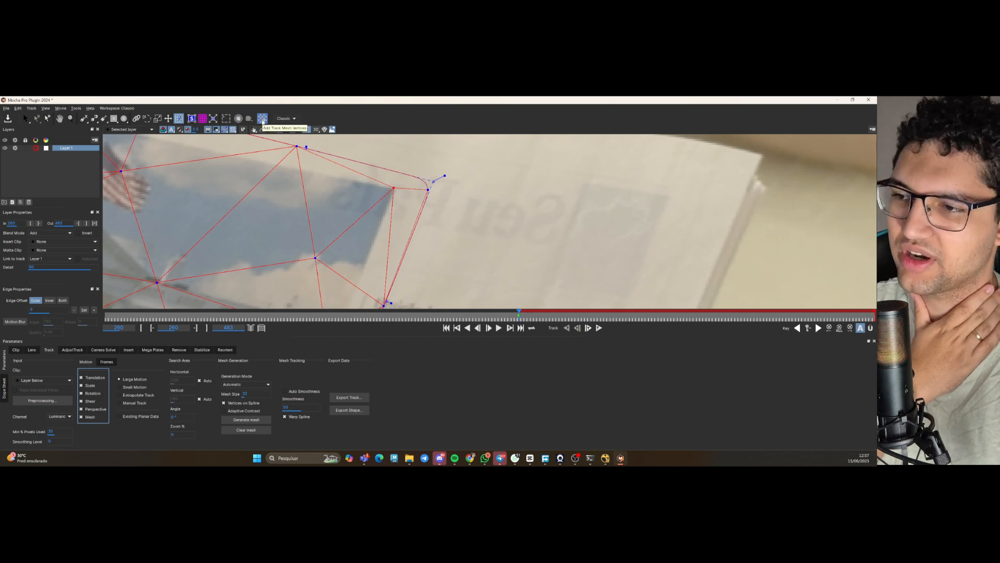
click(358, 173)
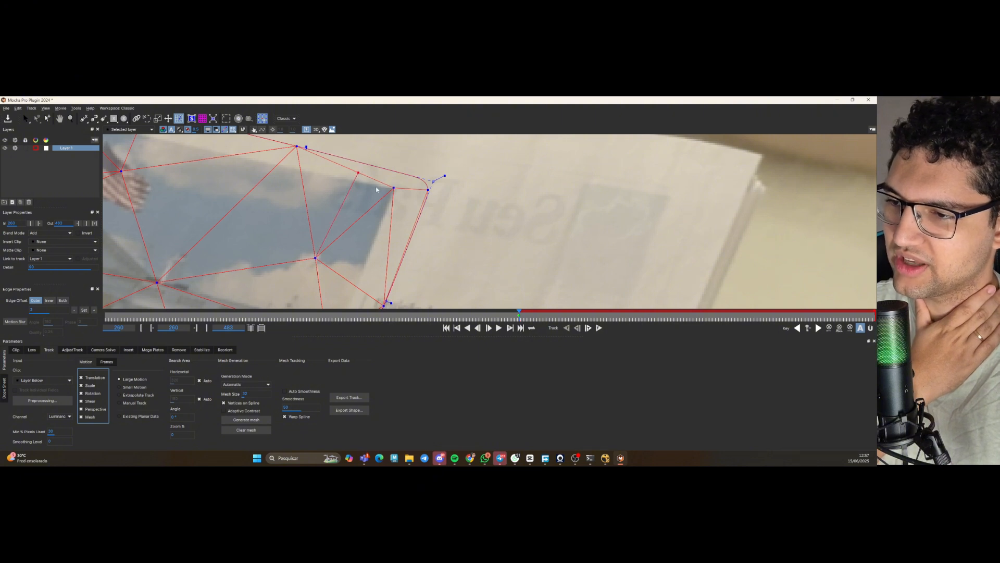
drag(394, 188, 401, 181)
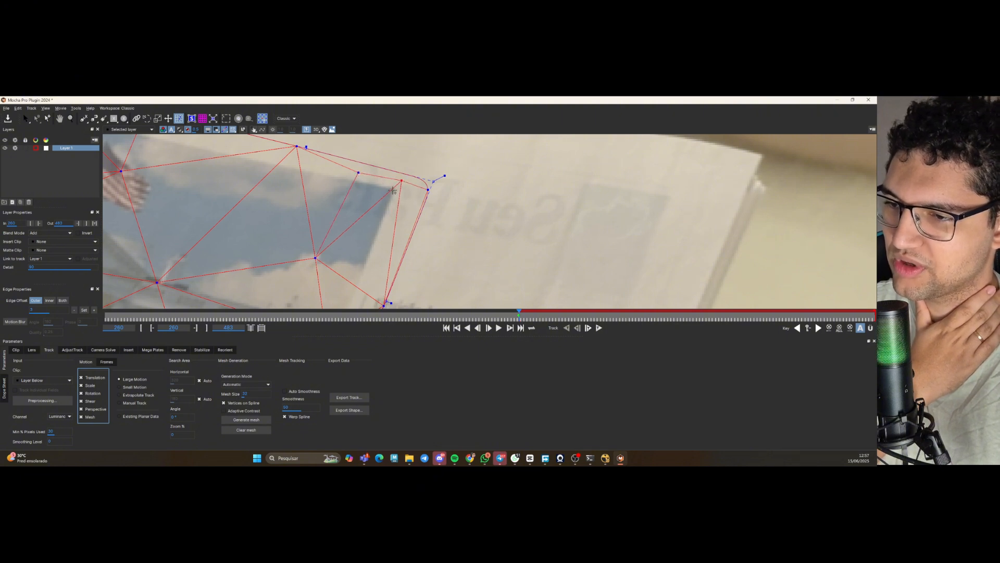
click(395, 188)
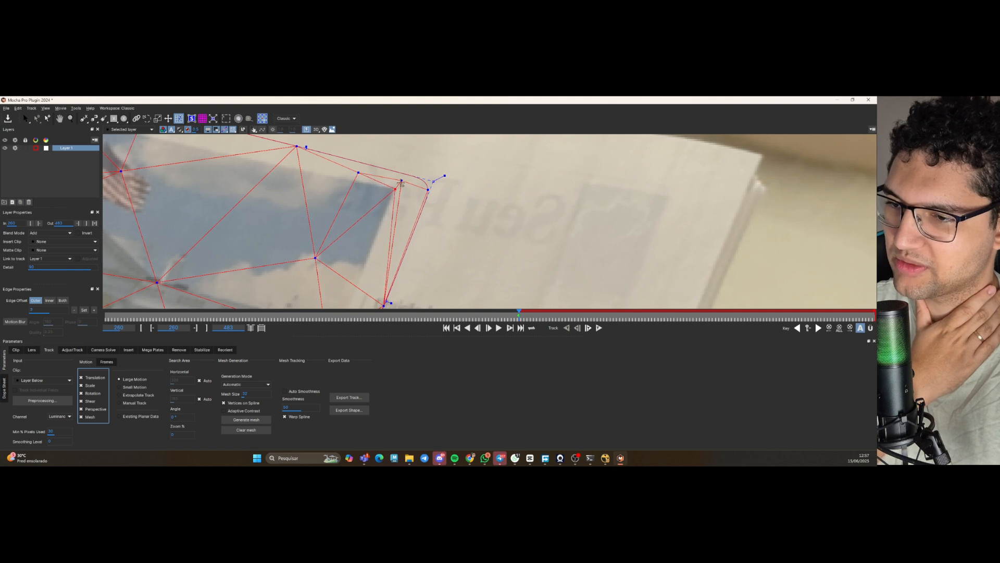
drag(402, 183, 408, 200)
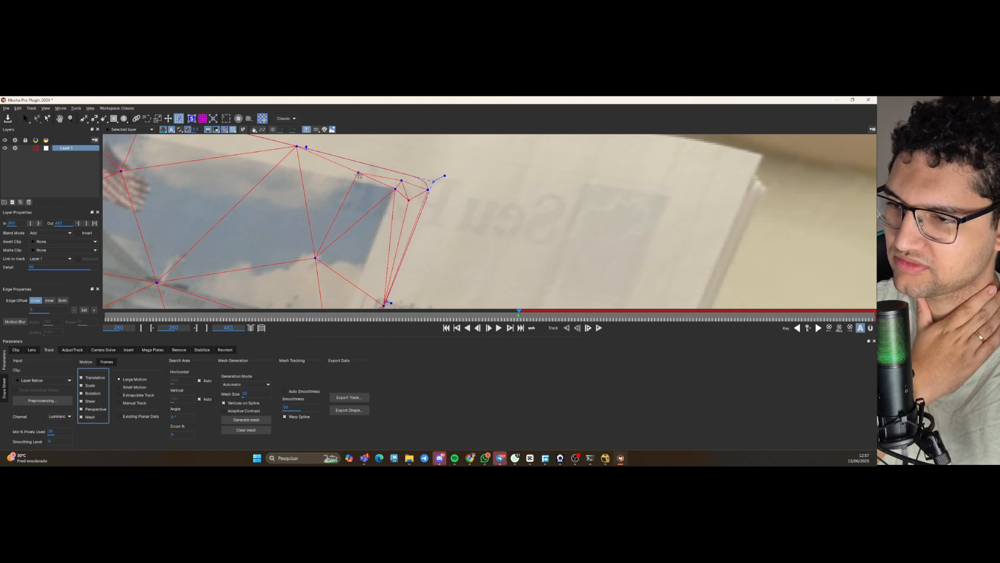
drag(358, 173, 399, 172)
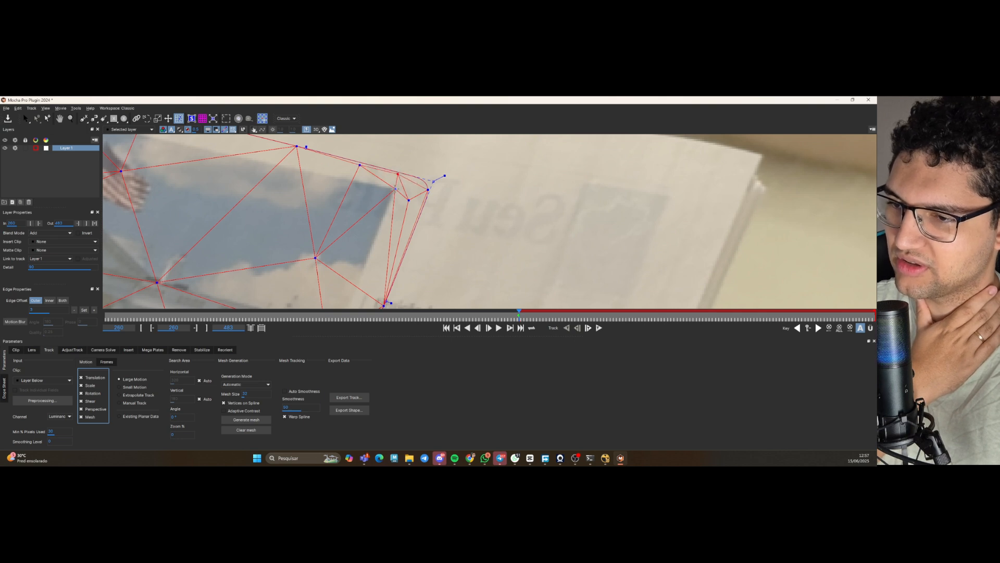
- Examine how the mesh vertices cover the photo's corners and edges all around the picture
scroll(396, 188, down, 5)
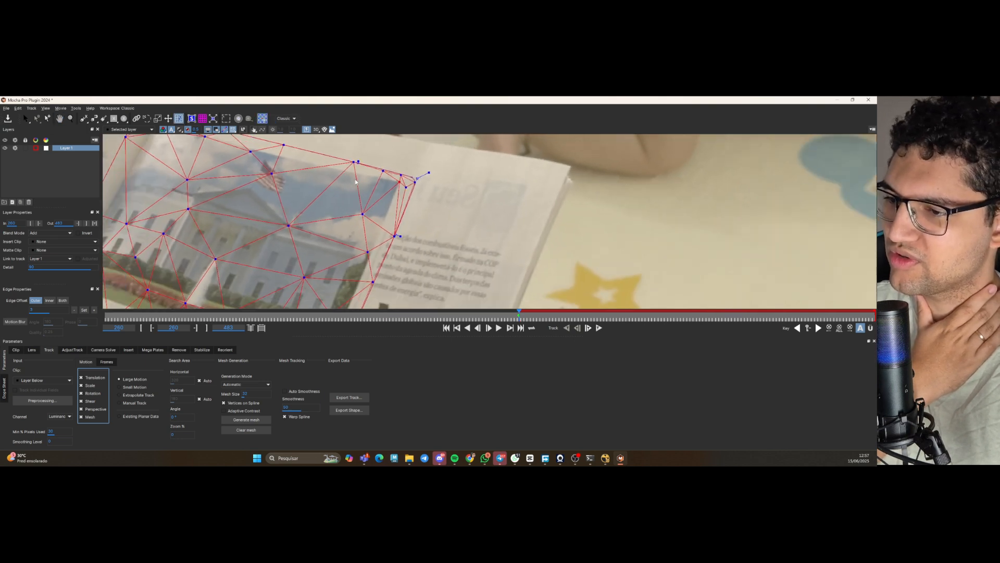
scroll(358, 200, down, 4)
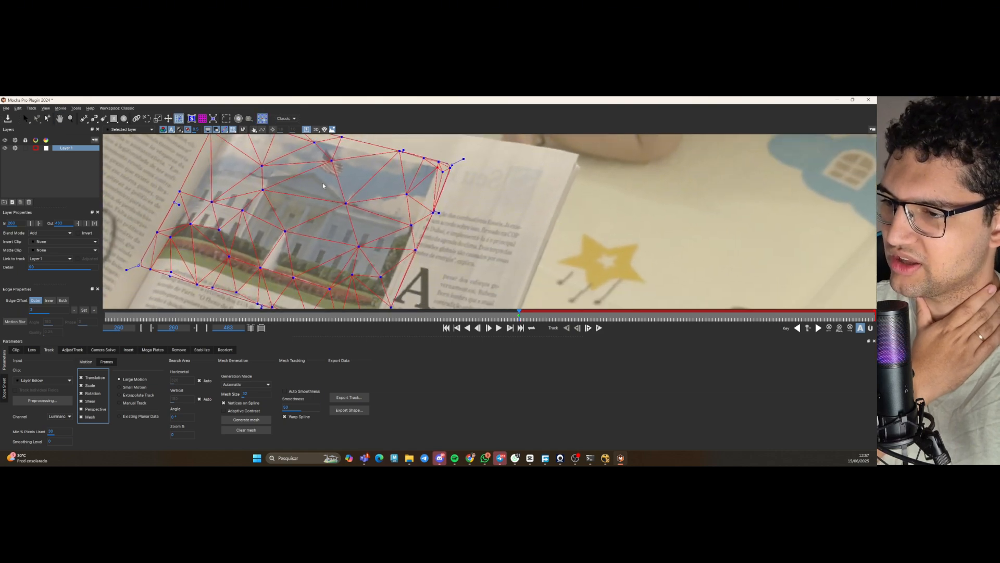
scroll(318, 173, up, 6)
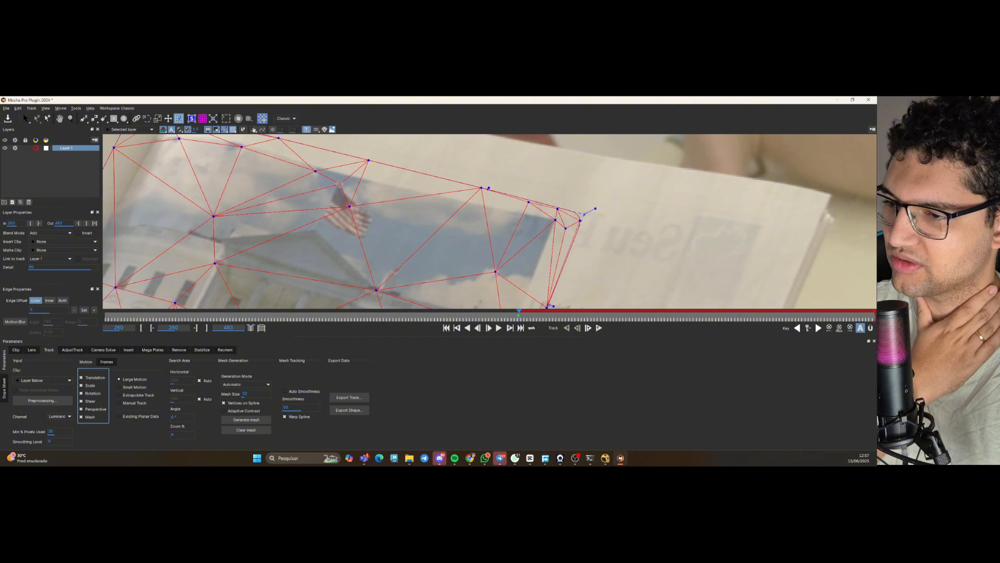
scroll(339, 184, down, 6)
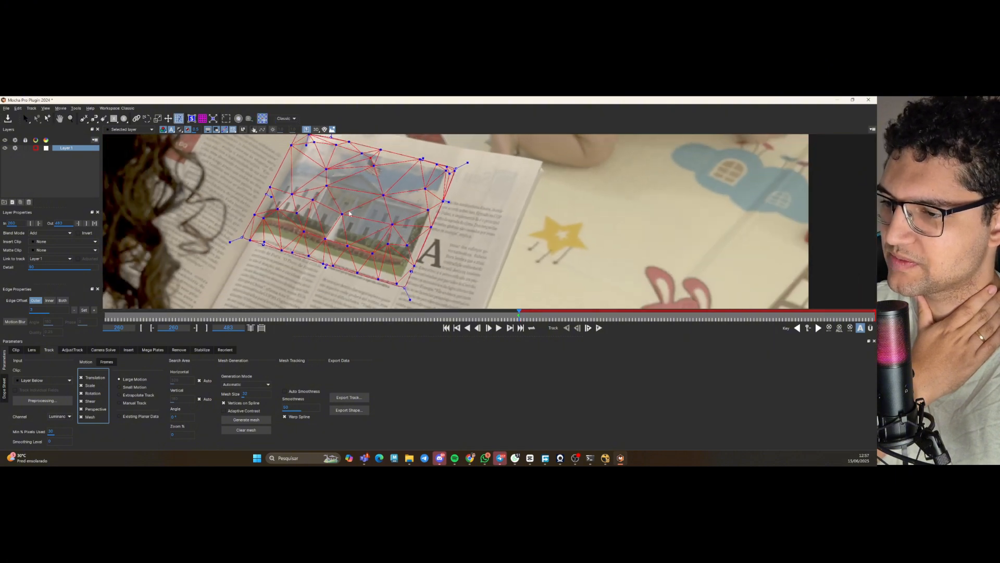
drag(350, 214, 348, 193)
scroll(383, 239, up, 3)
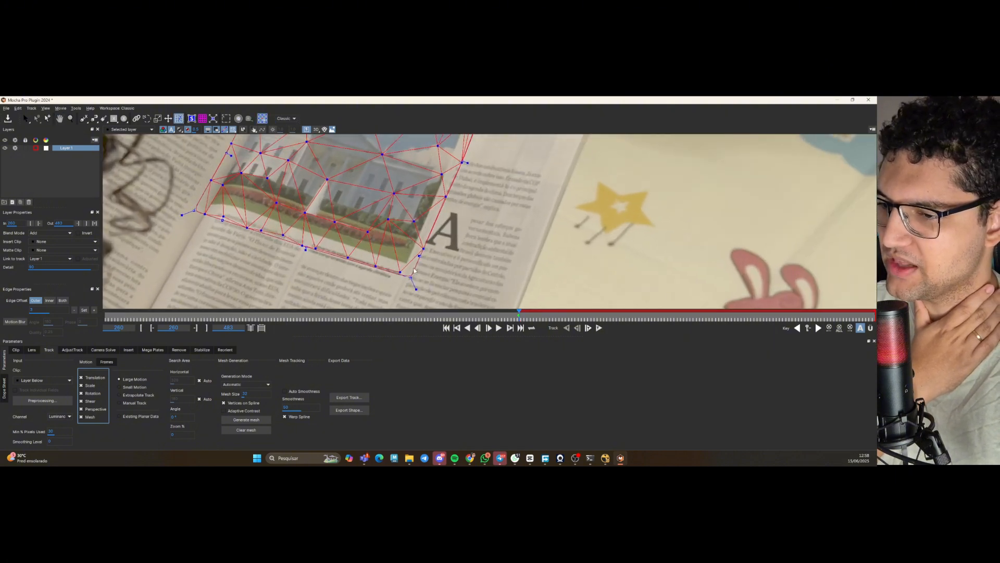
scroll(411, 270, up, 2)
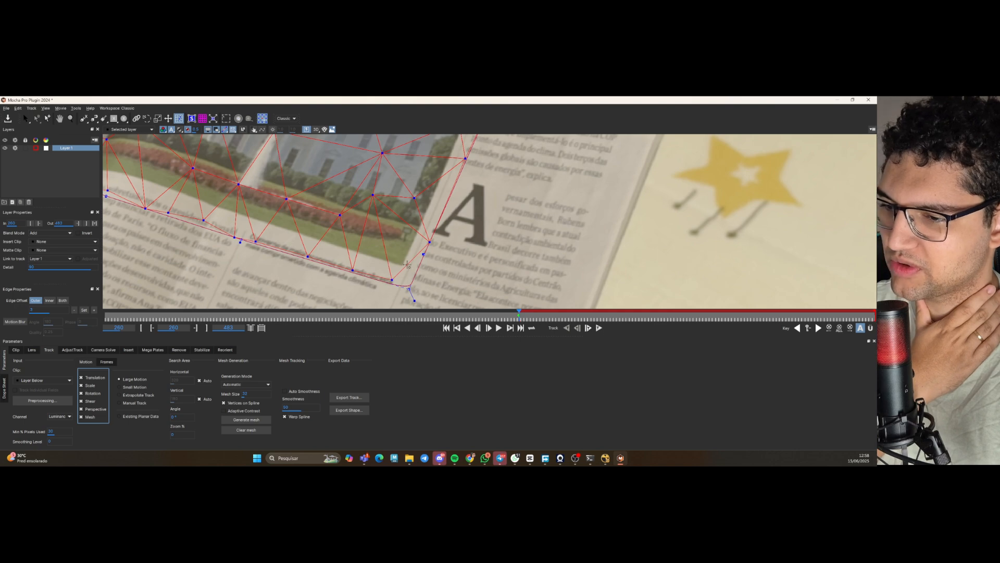
drag(210, 175, 417, 240)
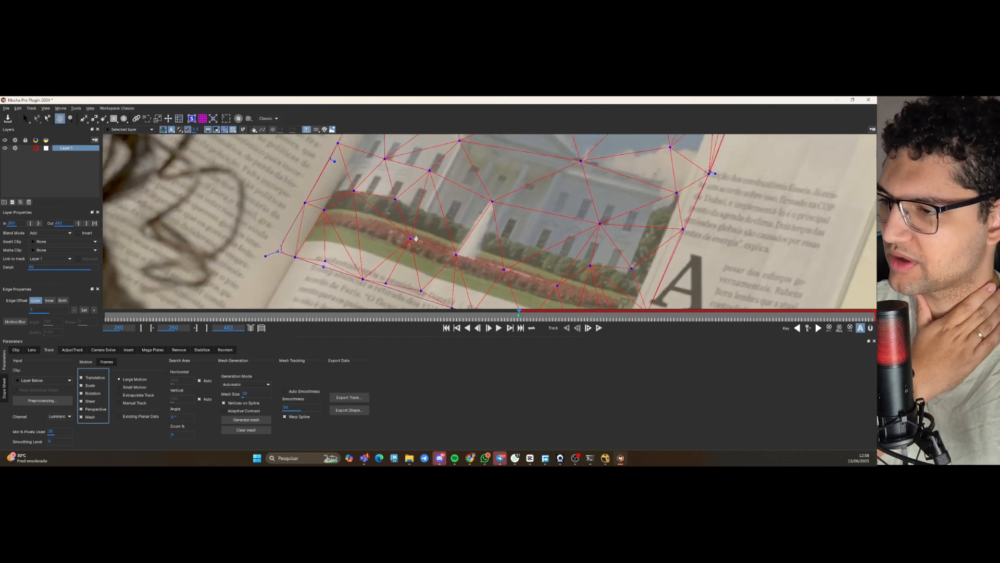
scroll(302, 247, up, 2)
scroll(312, 214, down, 3)
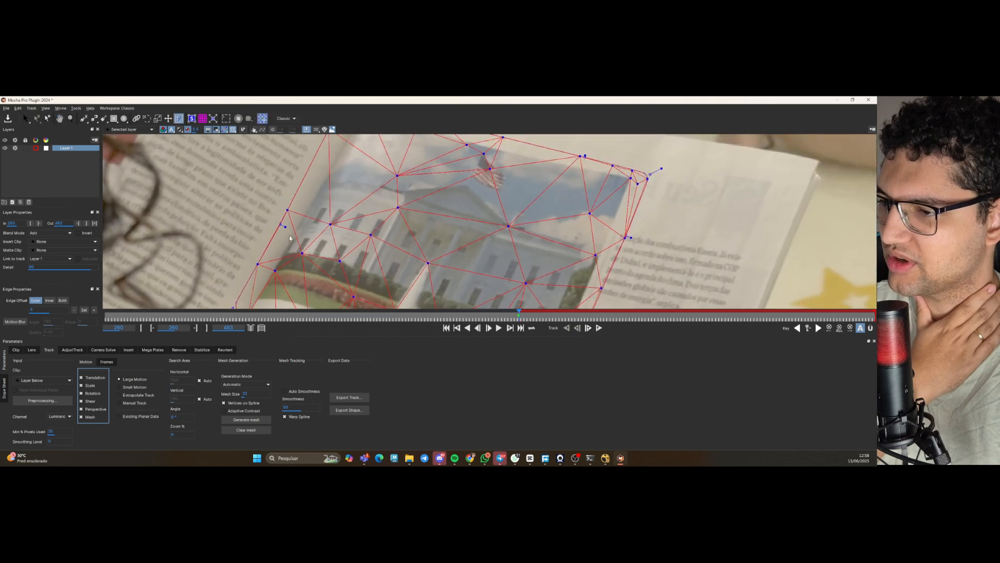
scroll(289, 236, up, 3)
drag(320, 164, 270, 250)
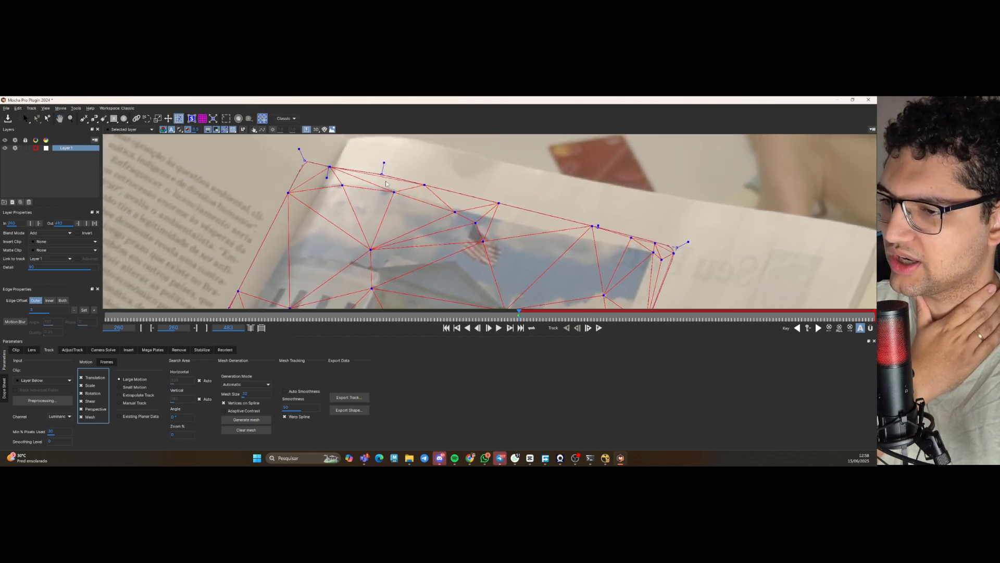
scroll(440, 209, down, 5)
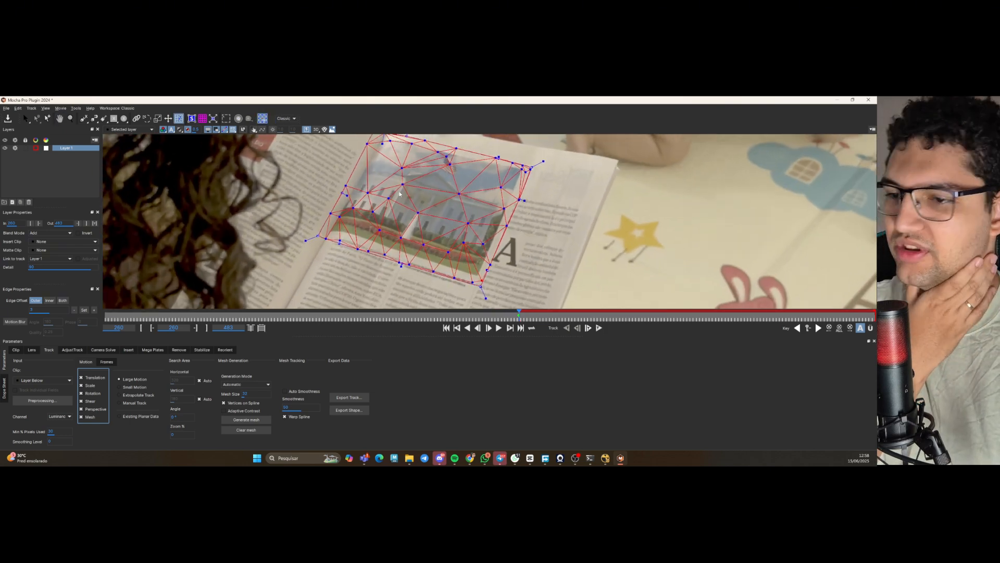
drag(448, 168, 443, 178)
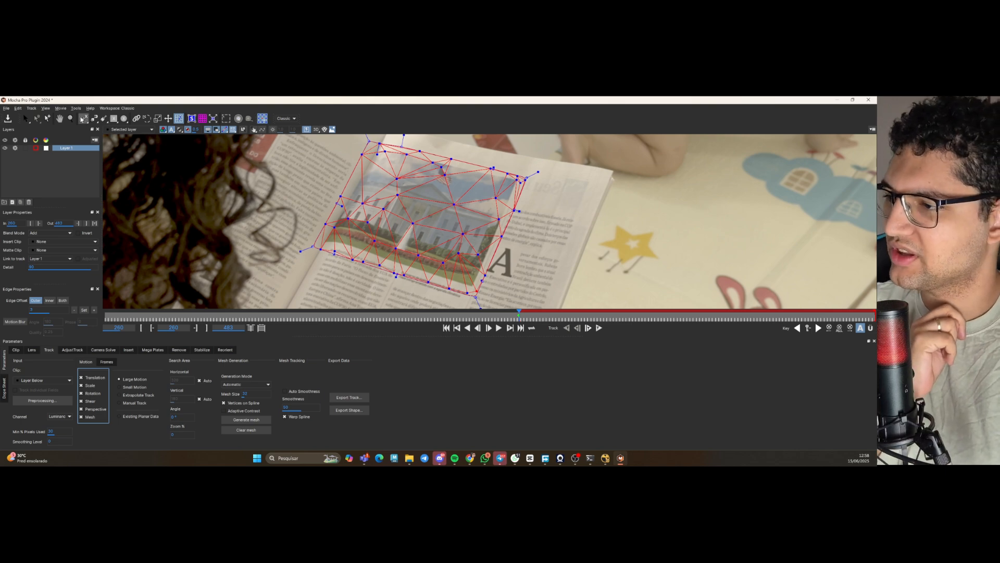
- Try to scale the layer's spline points slightly inward around the photo with the X-Spline transform box
click(83, 118)
scroll(490, 230, down, 2)
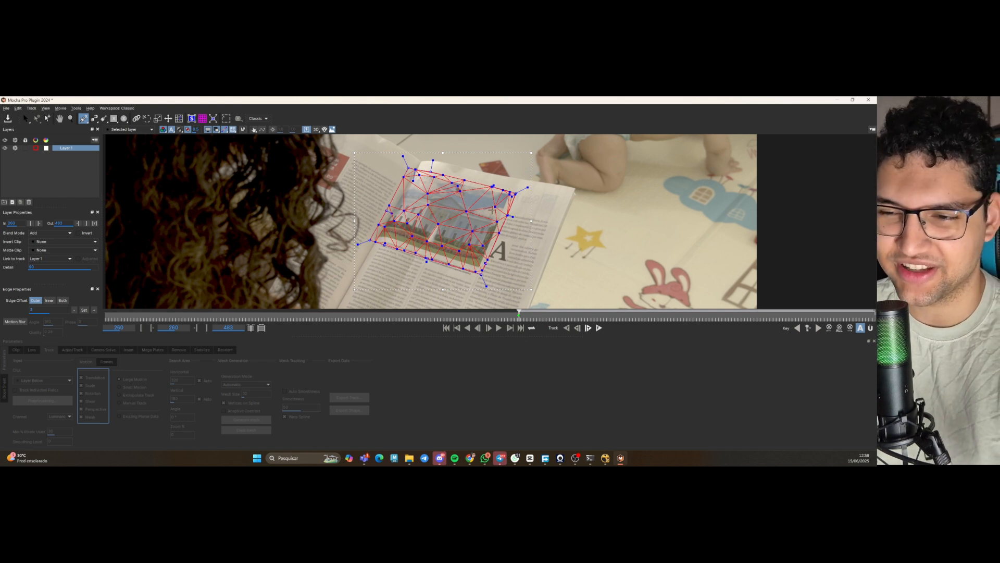
mouse_move(531, 154)
mouse_down()
mouse_move(510, 165)
mouse_move(513, 181)
mouse_move(520, 169)
mouse_up()
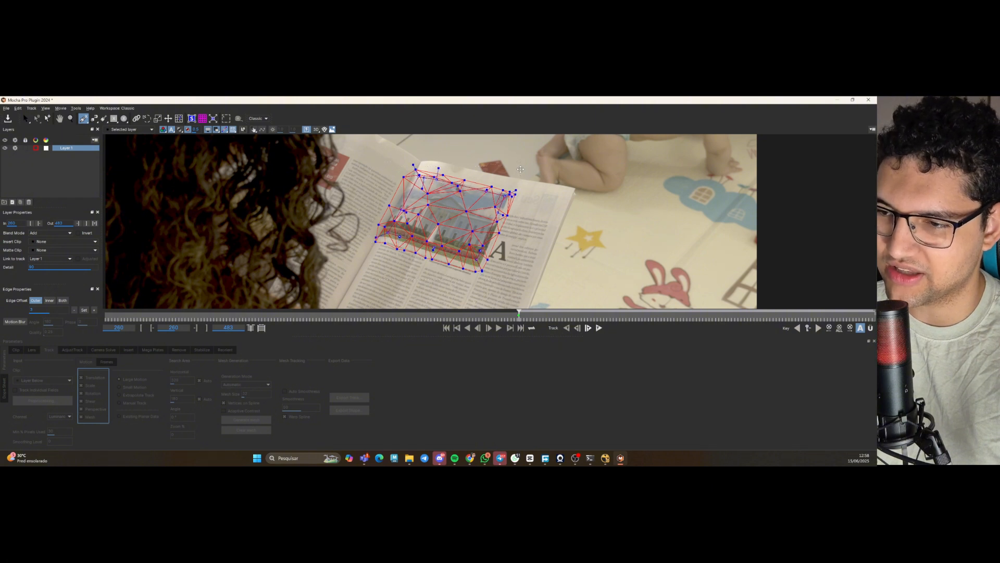
scroll(504, 187, up, 3)
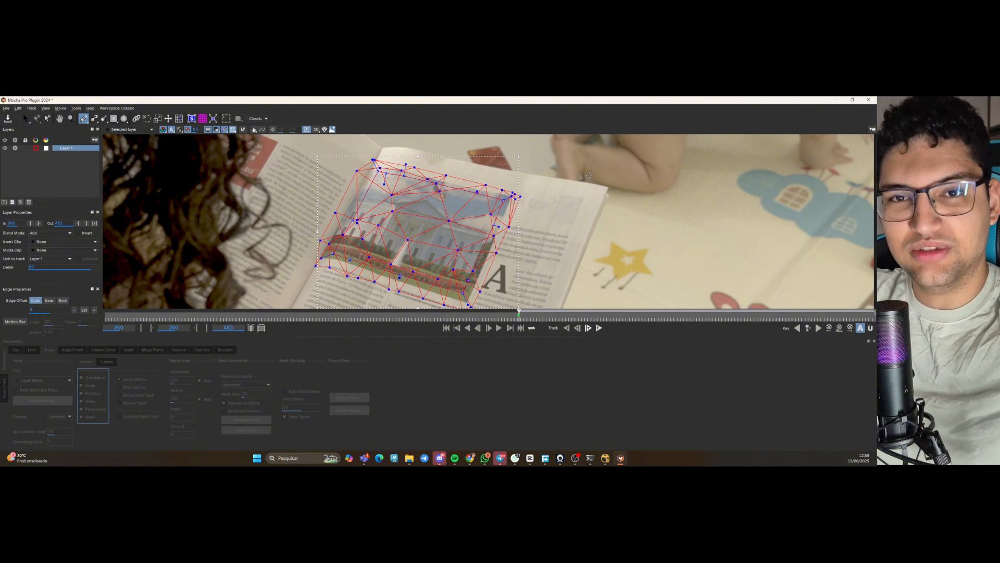
click(35, 118)
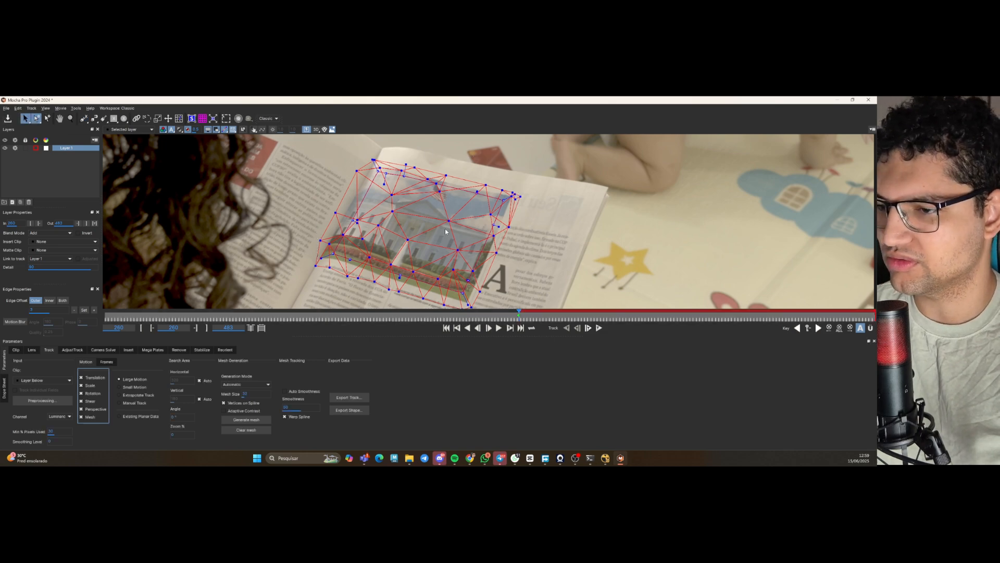
- Set the mesh Generation Mode to Uniform and generate a new mesh over the newspaper photo
scroll(447, 232, down, 5)
scroll(446, 233, up, 4)
drag(447, 232, 451, 219)
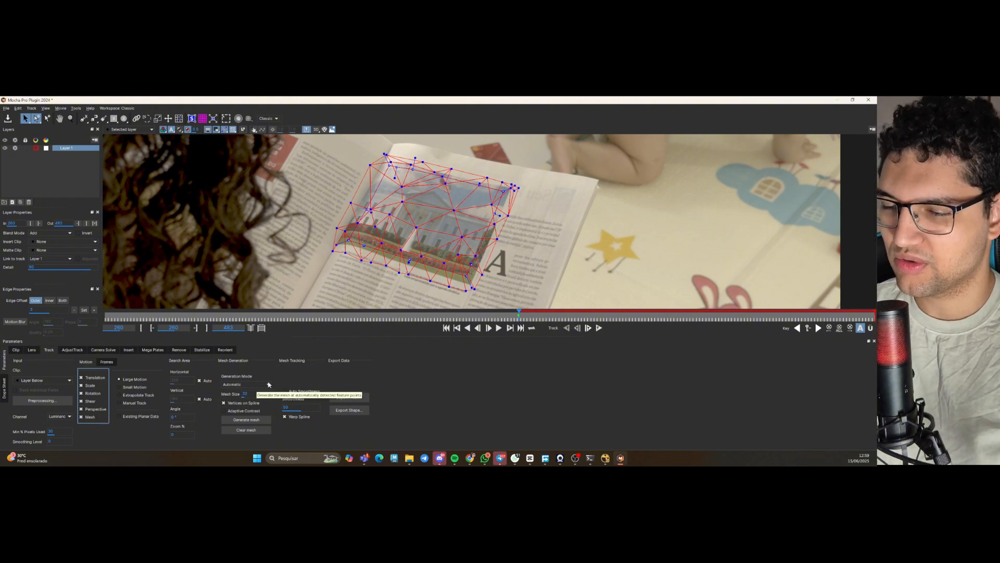
scroll(413, 186, up, 1)
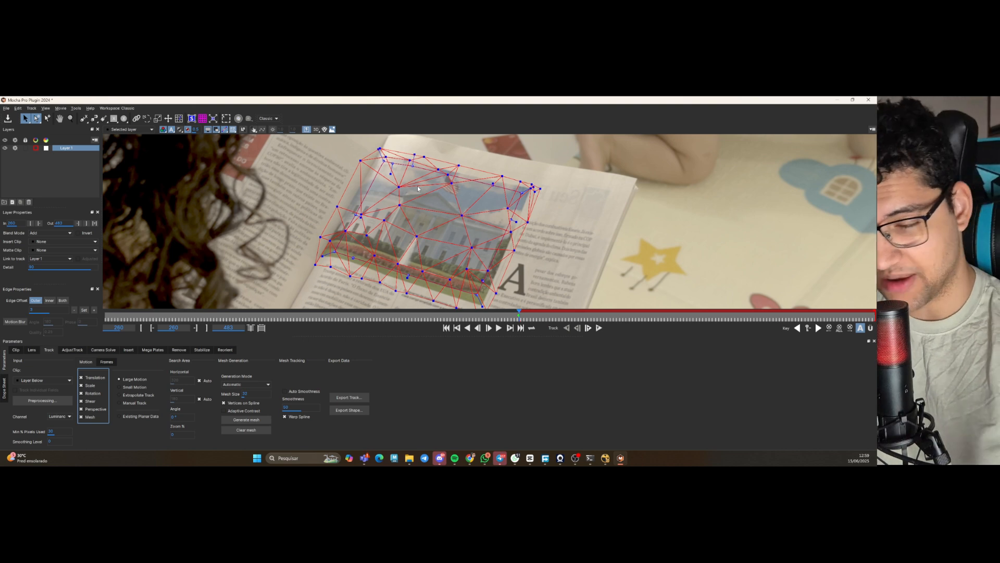
click(247, 385)
click(245, 395)
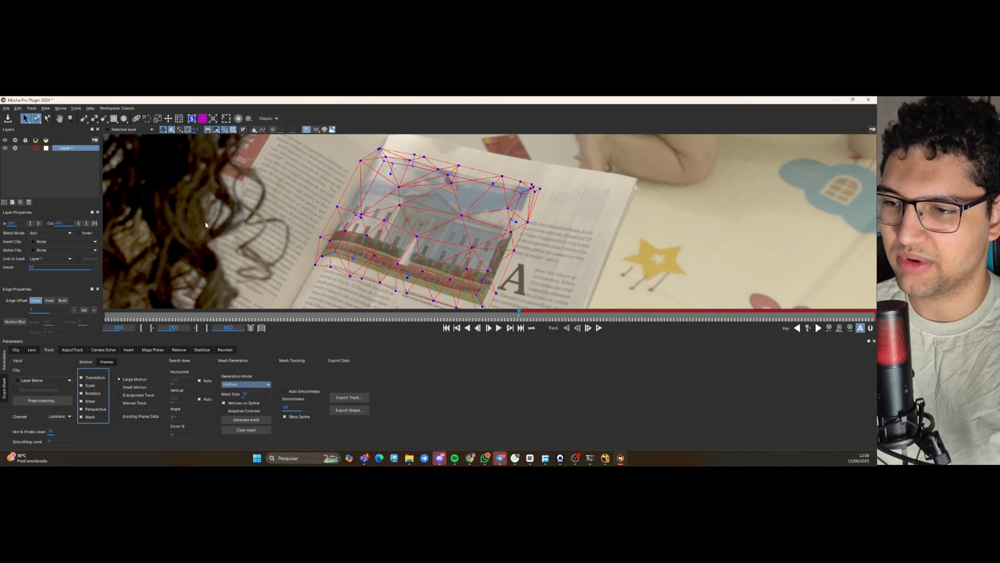
click(247, 419)
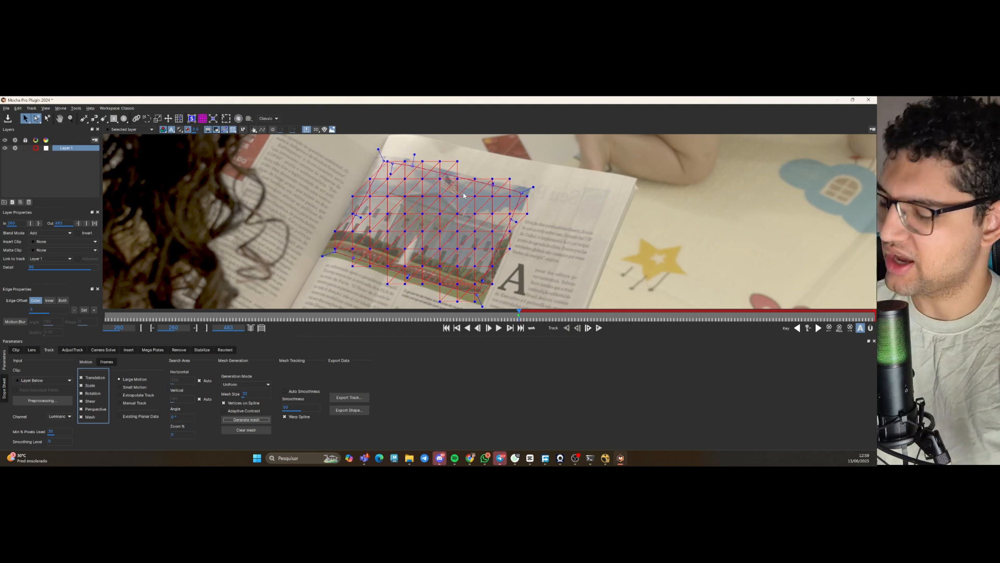
- Undo the uniform mesh generation and the scaling of the spline points, and leave the transform mode
key(ctrl+z)
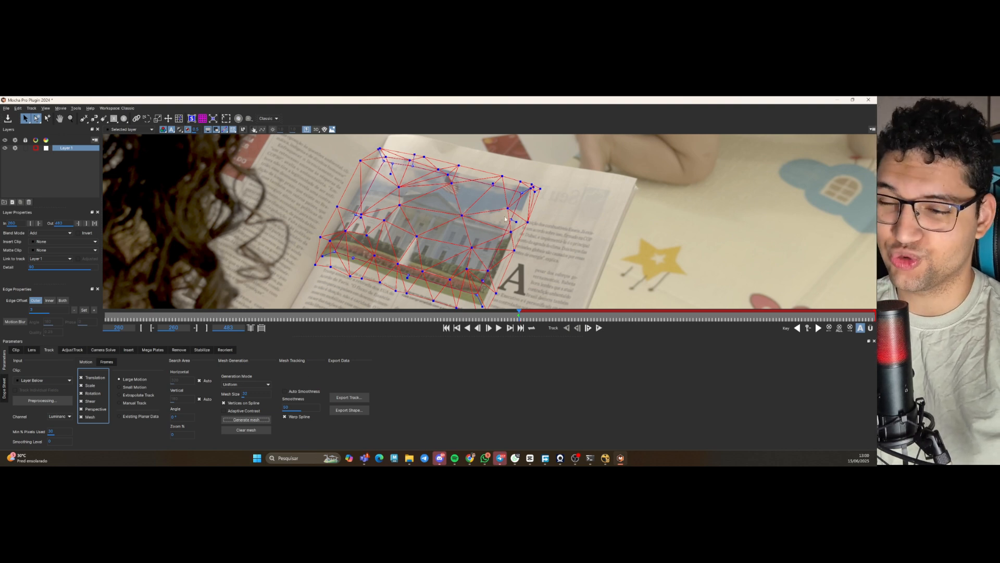
key(ctrl+z)
key(ctrl+z)
key(ctrl+z)
key(ctrl+z)
key(ctrl+z)
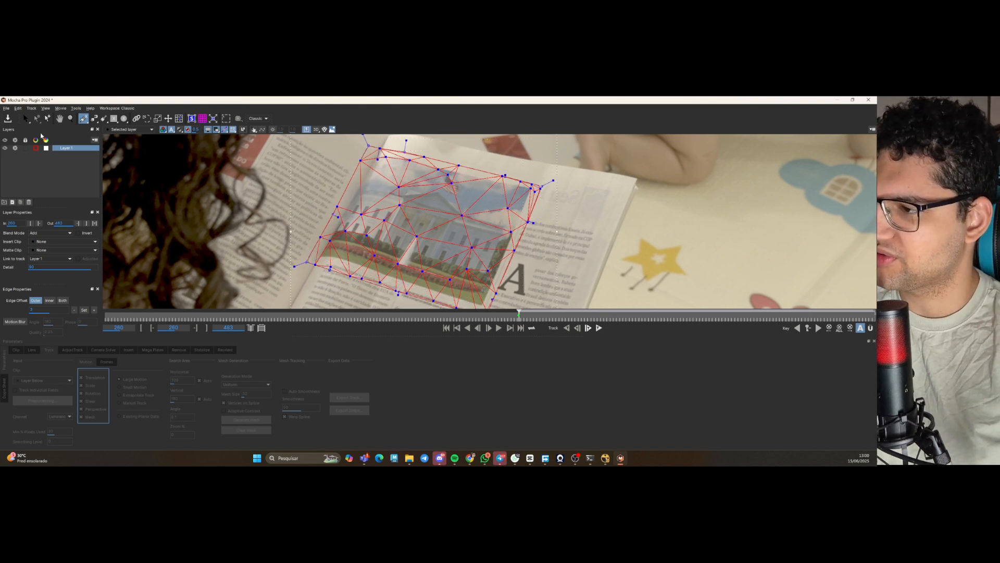
click(25, 118)
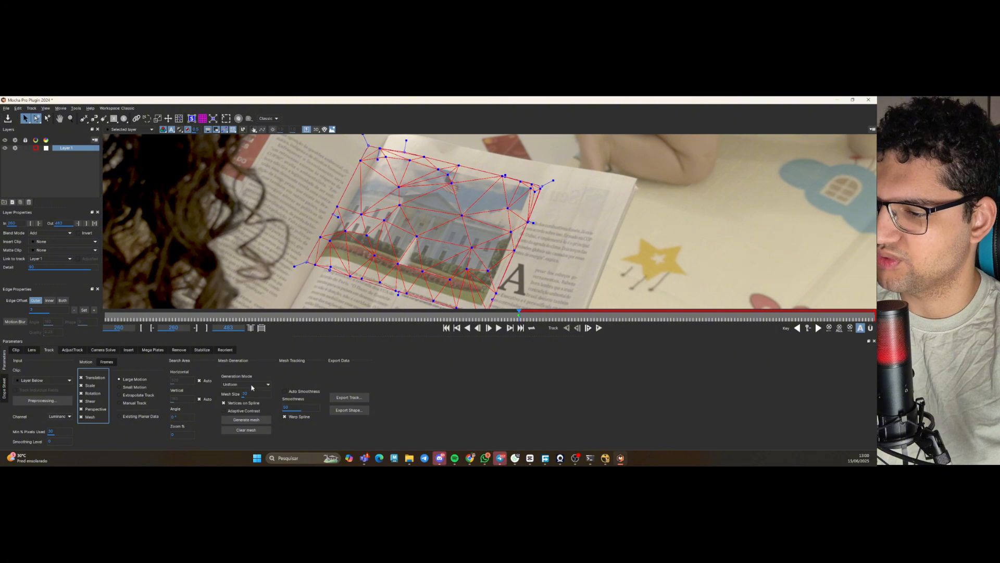
- Try uniform meshes over the photo at the current mesh size, a much smaller one and a larger one
click(245, 420)
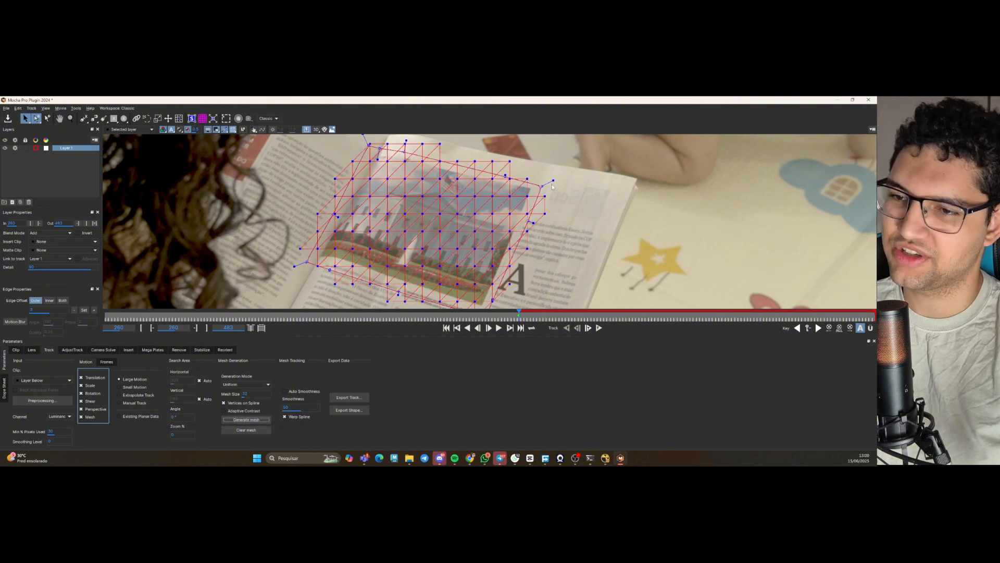
scroll(553, 187, down, 1)
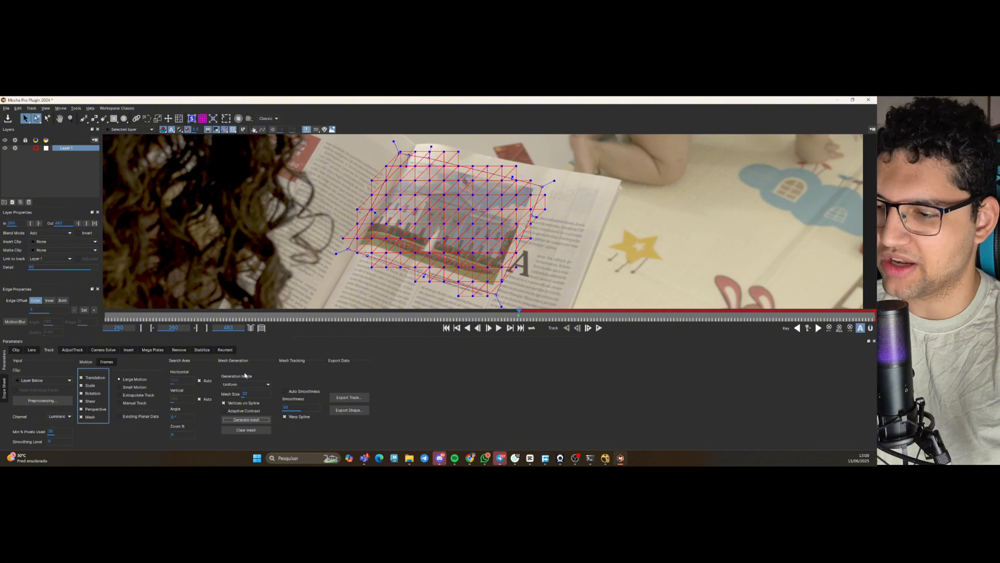
mouse_move(251, 393)
mouse_down()
mouse_move(266, 385)
mouse_move(232, 392)
mouse_move(252, 374)
mouse_move(278, 379)
mouse_move(231, 404)
mouse_move(256, 398)
mouse_move(236, 392)
mouse_move(247, 370)
mouse_move(233, 400)
mouse_move(249, 377)
mouse_move(254, 407)
mouse_move(245, 381)
mouse_move(234, 384)
mouse_move(234, 400)
mouse_move(254, 398)
mouse_up()
click(244, 419)
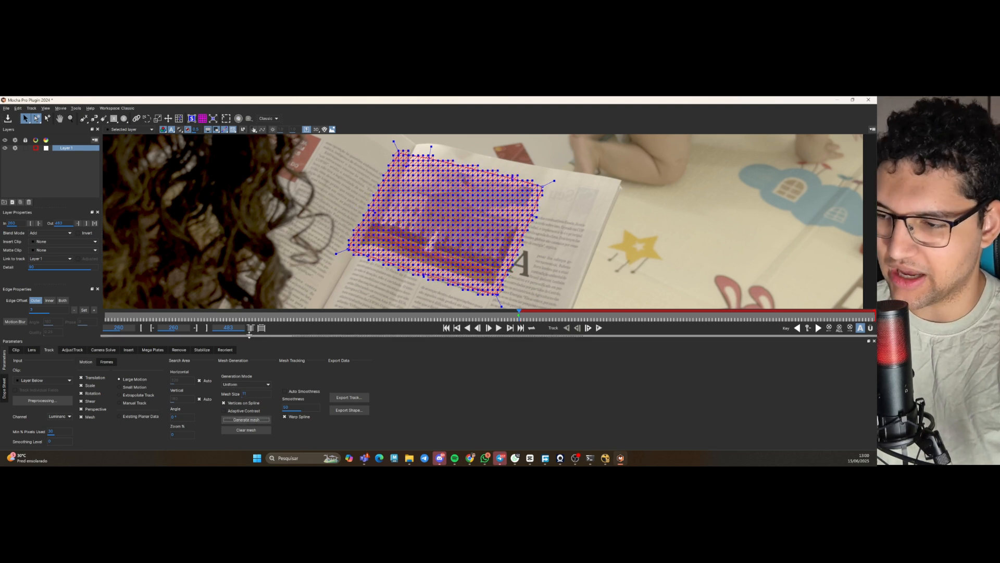
mouse_move(244, 394)
mouse_down()
mouse_move(239, 386)
mouse_move(252, 394)
mouse_up()
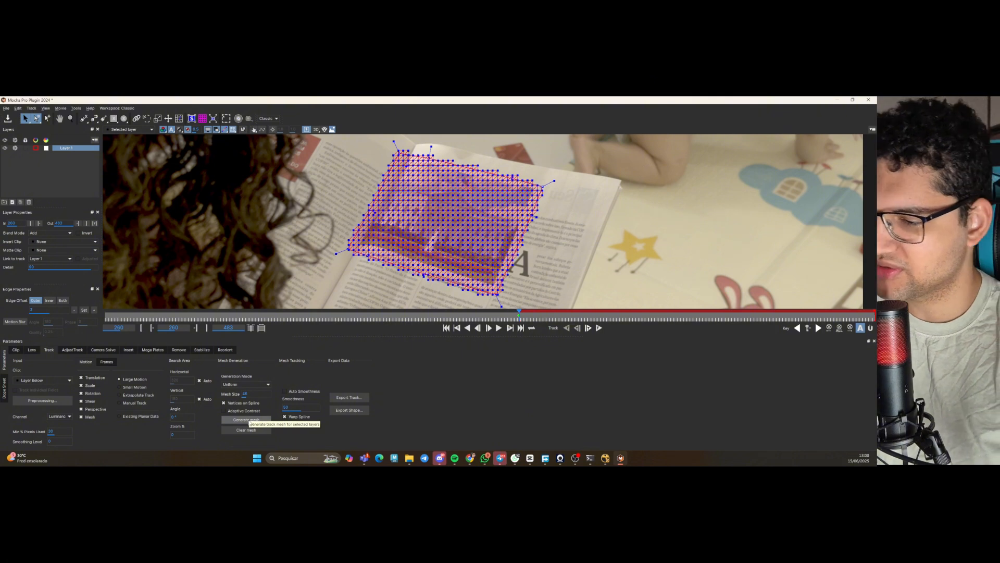
click(247, 420)
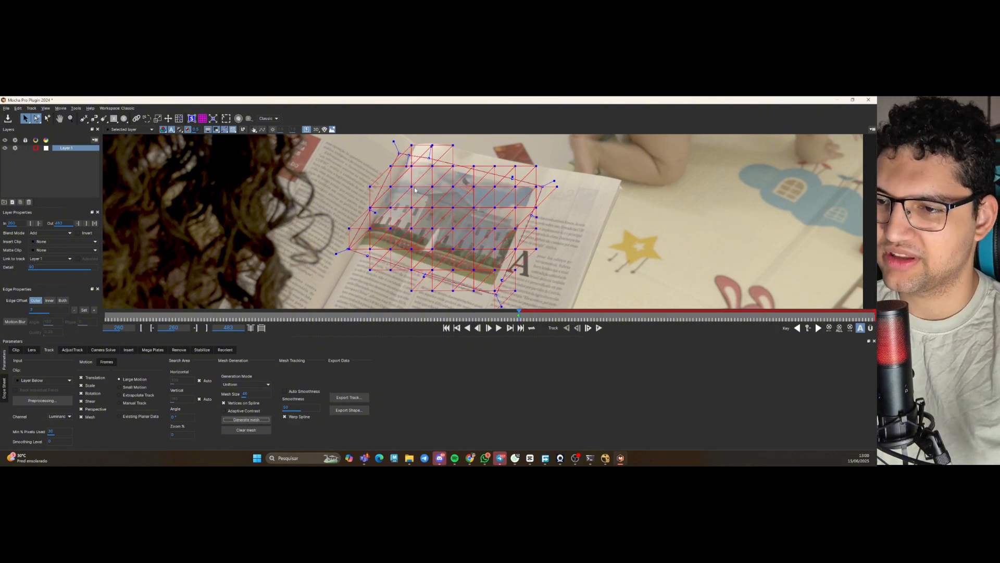
- Set the mesh Generation Mode to Automatic and regenerate the mesh over the newspaper photo
click(262, 385)
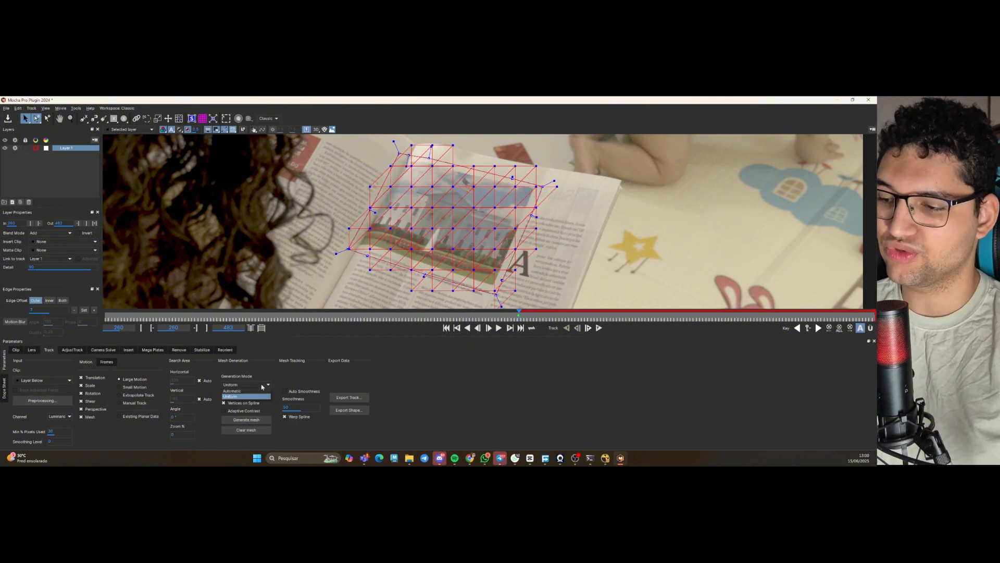
click(232, 391)
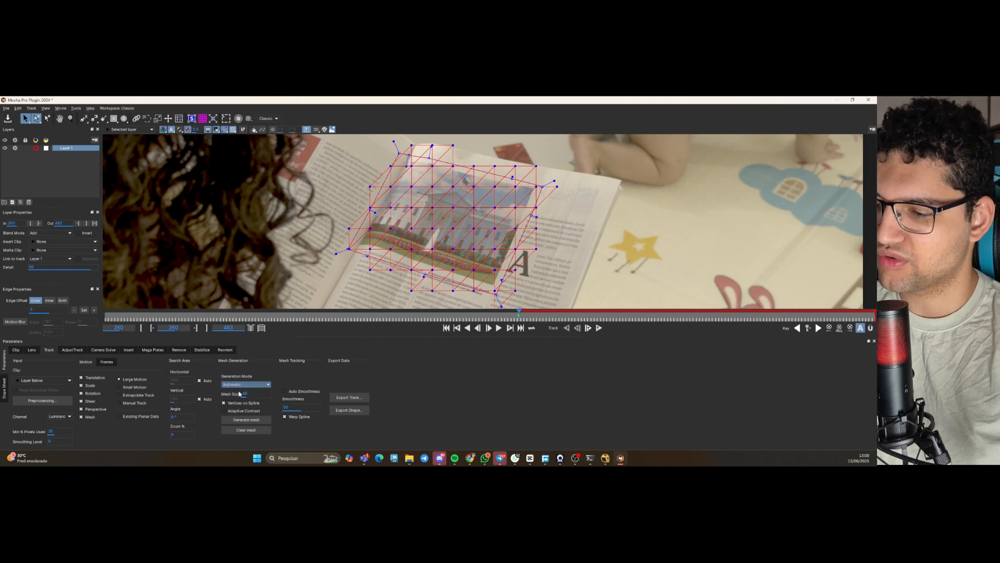
click(253, 420)
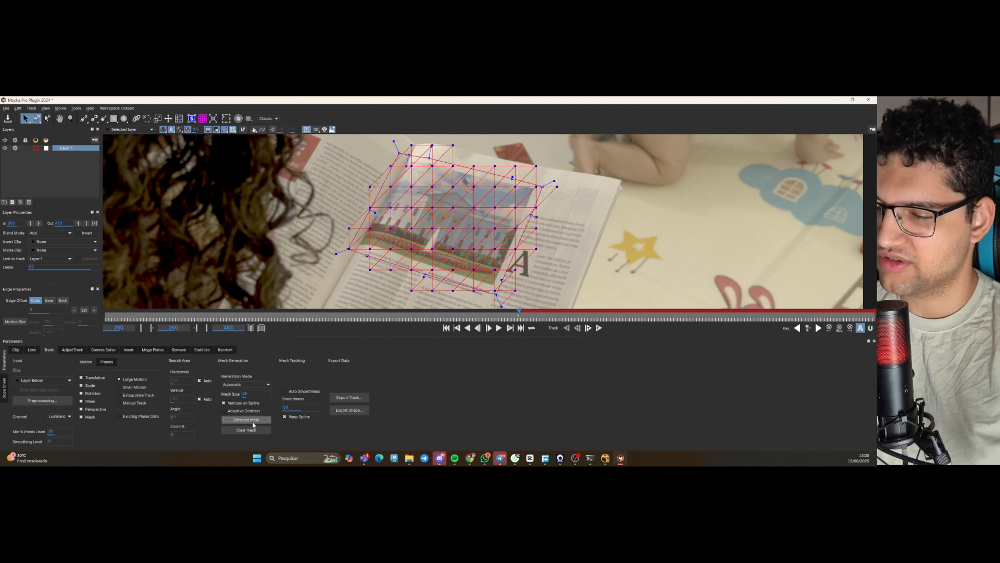
- Set the Mesh Size to 8 and regenerate the automatic mesh over the photo
click(251, 394)
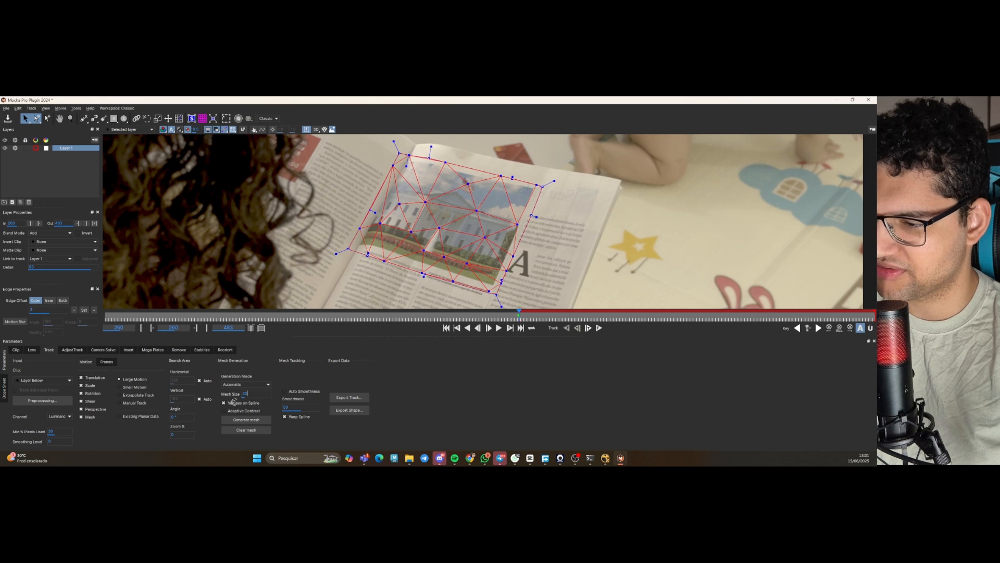
key(BackSpace)
key(BackSpace)
text(8)
click(246, 420)
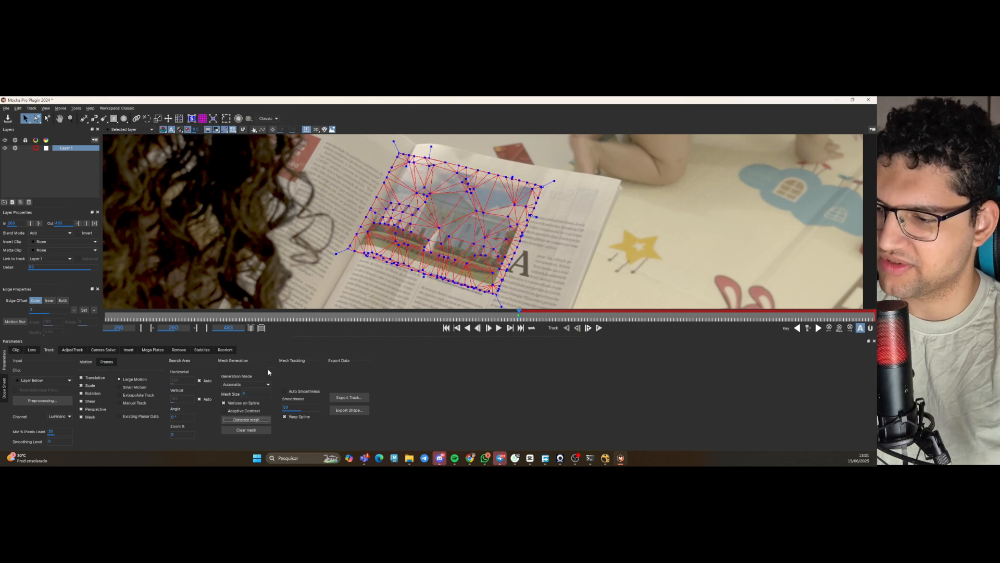
- Regenerate the automatic mesh with a Mesh Size of 20, followed by a denser version with a smaller size
click(250, 394)
key(BackSpace)
text(20)
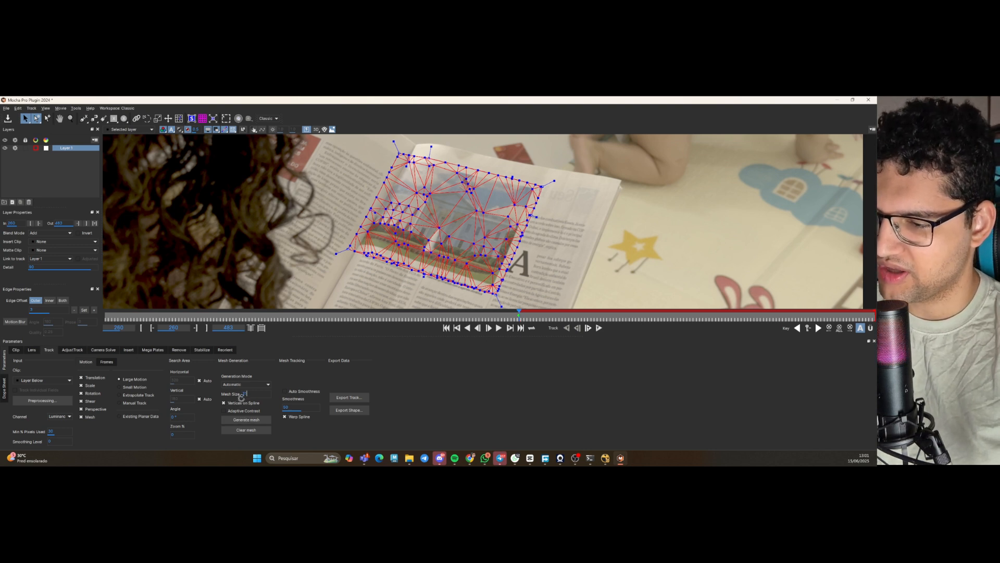
click(246, 419)
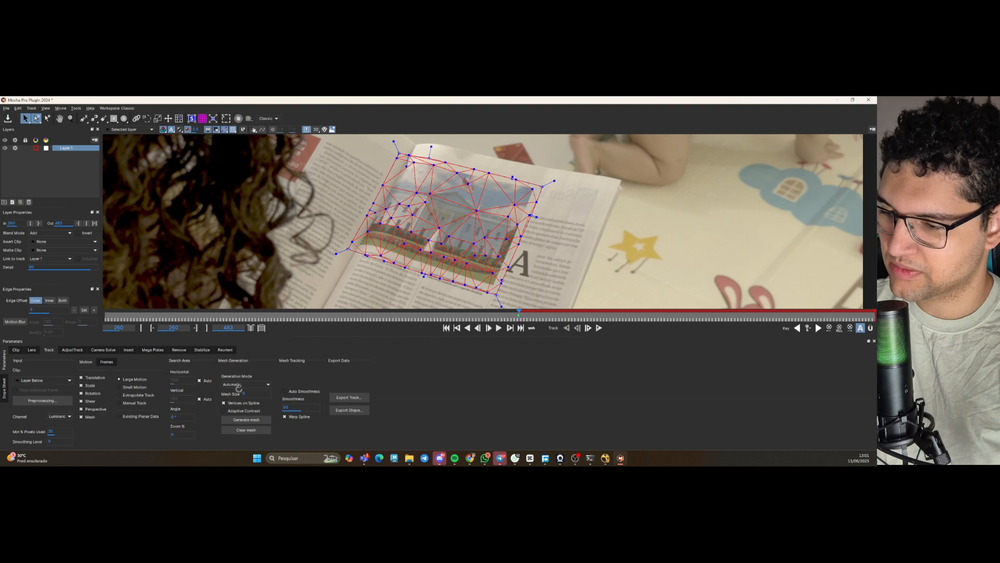
click(246, 419)
- Examine how densely the mesh vertices cover the photo's details and edges
scroll(516, 196, up, 2)
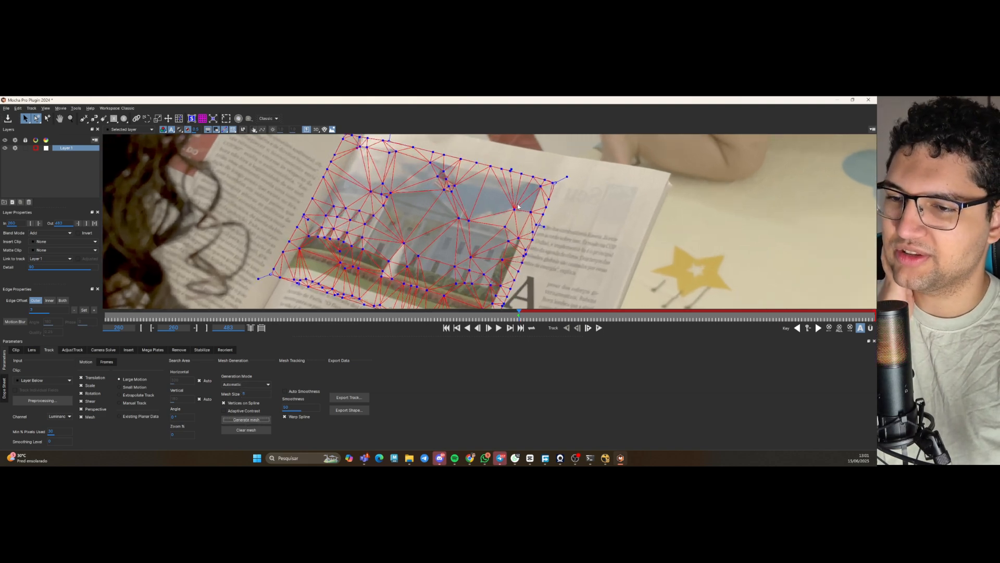
drag(475, 248, 477, 227)
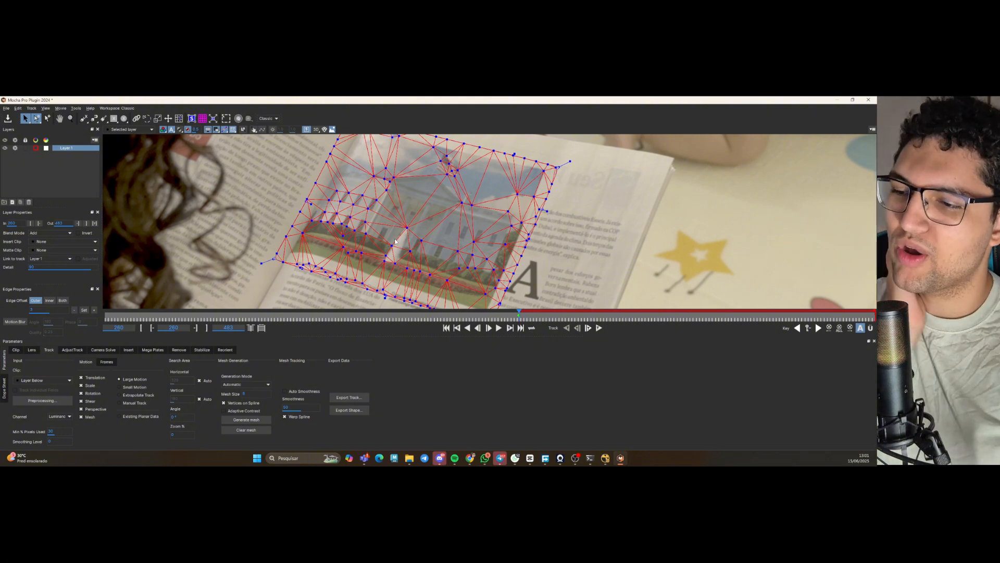
scroll(365, 227, up, 3)
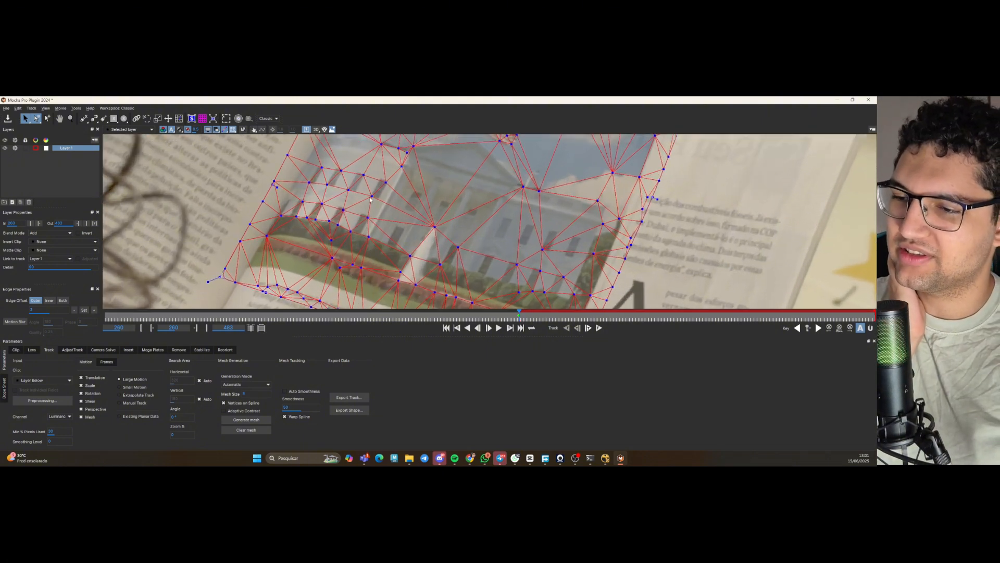
scroll(370, 198, down, 5)
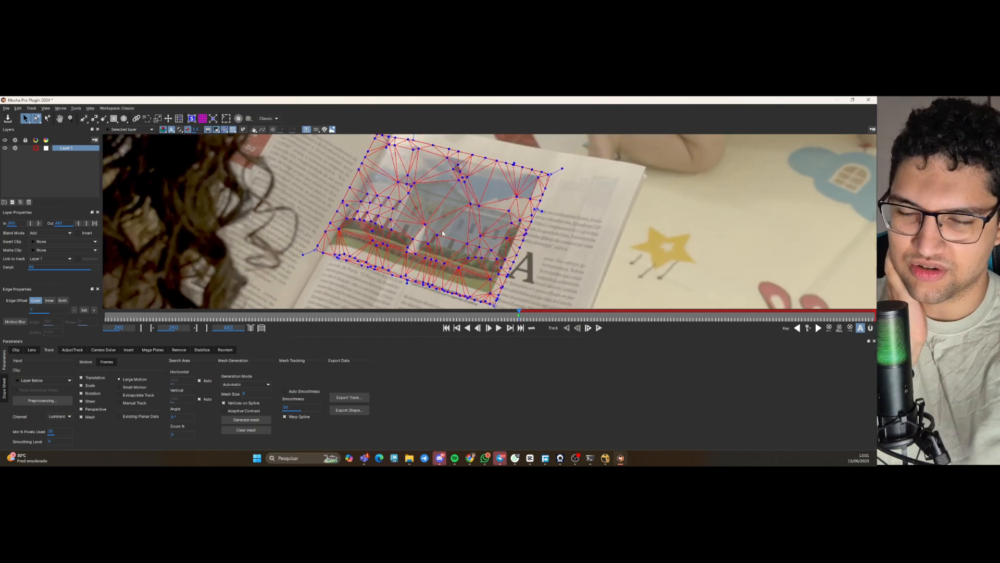
scroll(442, 233, up, 1)
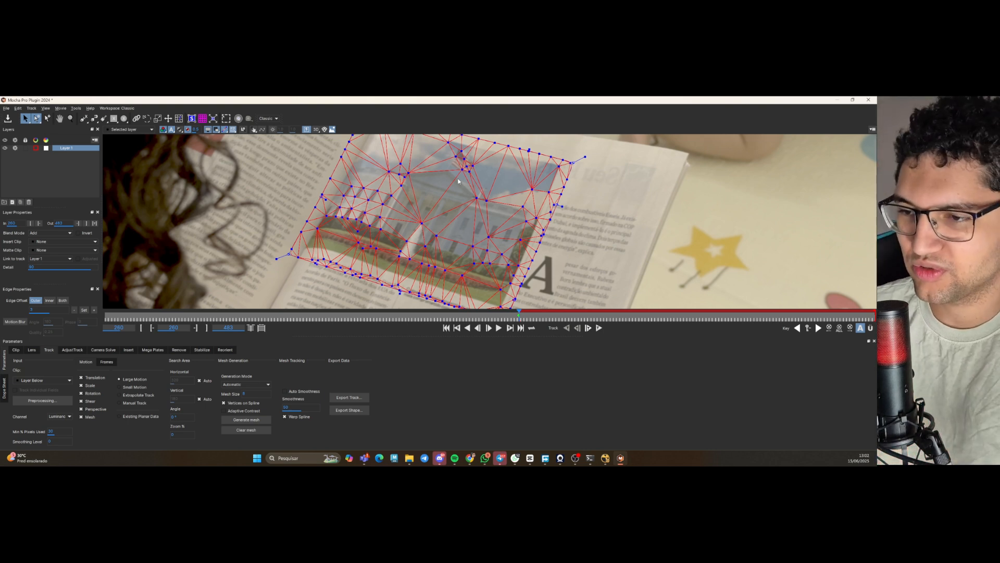
scroll(458, 169, down, 5)
scroll(460, 172, up, 4)
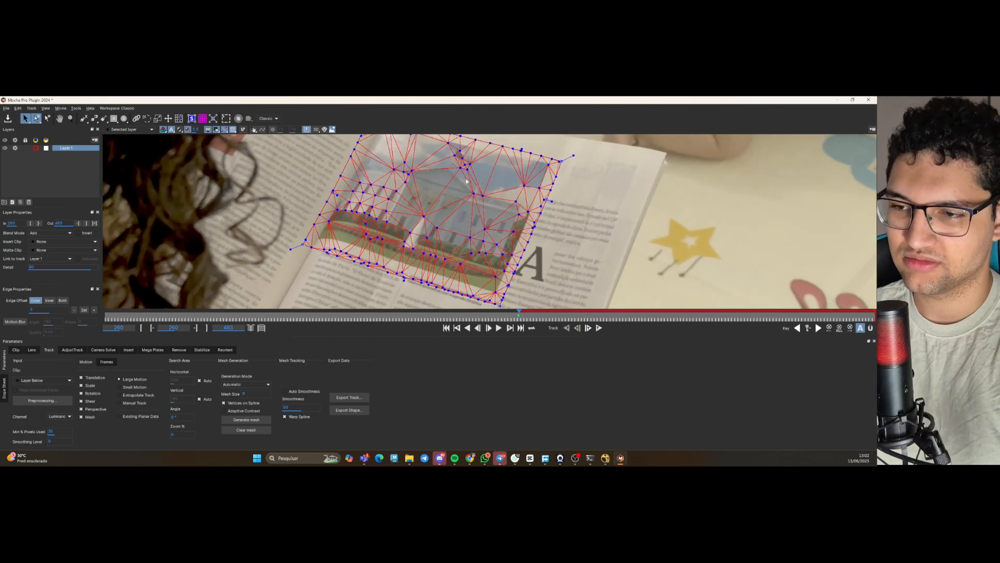
drag(465, 181, 440, 198)
scroll(440, 194, down, 3)
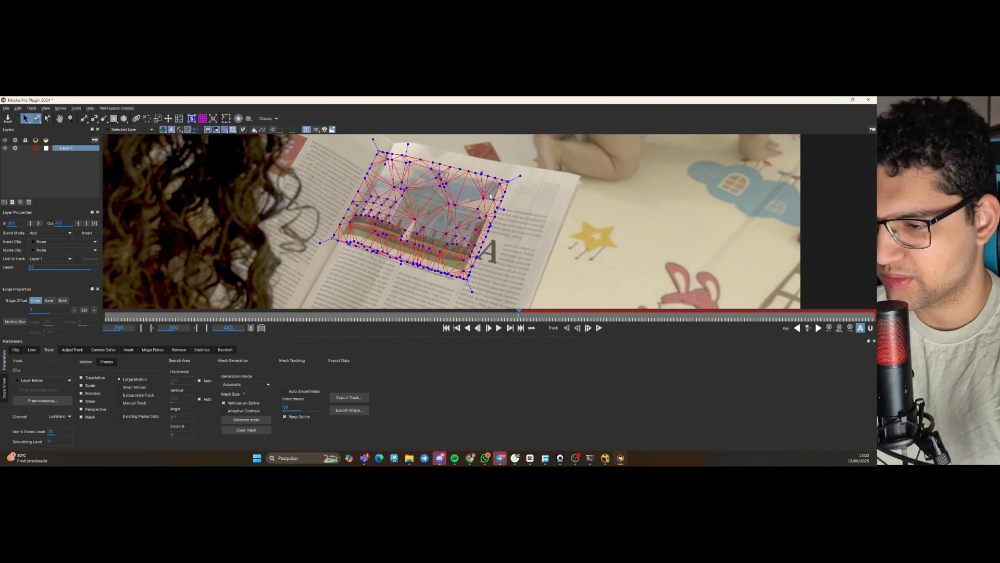
- Increase the Mesh Size and regenerate a sparser automatic mesh over the photo
drag(243, 396, 250, 391)
click(246, 419)
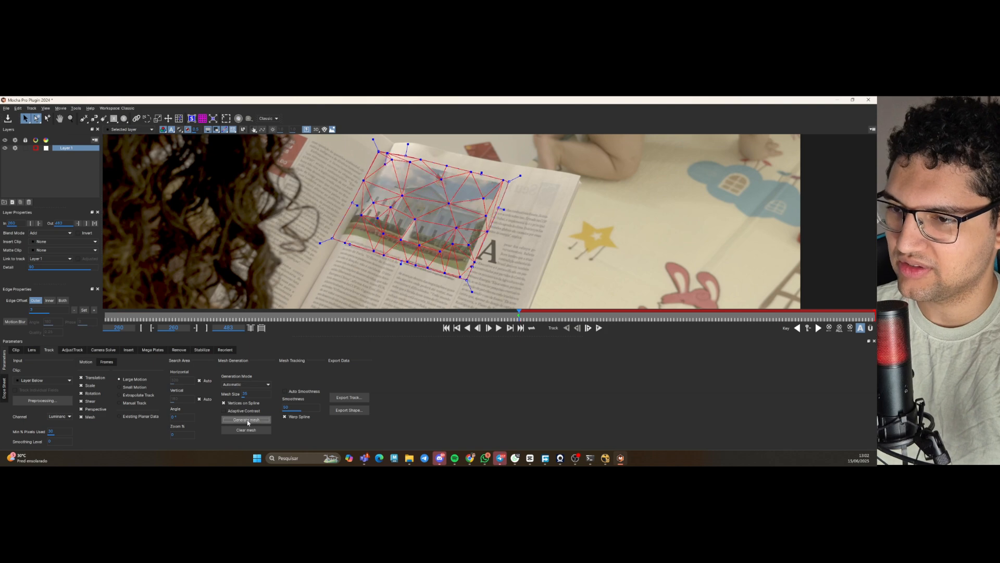
scroll(469, 227, up, 2)
drag(419, 150, 408, 176)
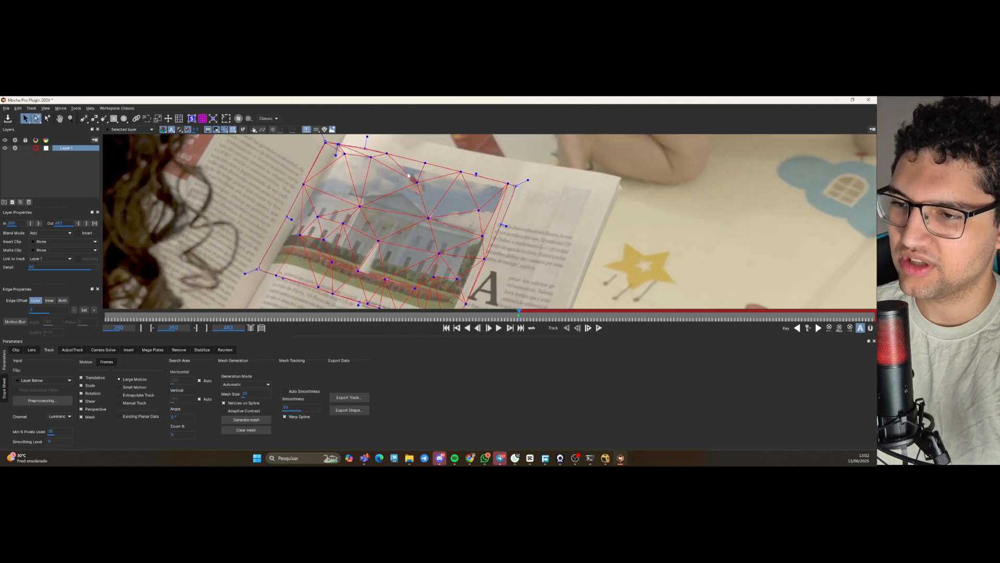
- Add mesh vertices around the photo's corners and edges with the mesh editing tool, and return to the selection tool
scroll(504, 206, up, 3)
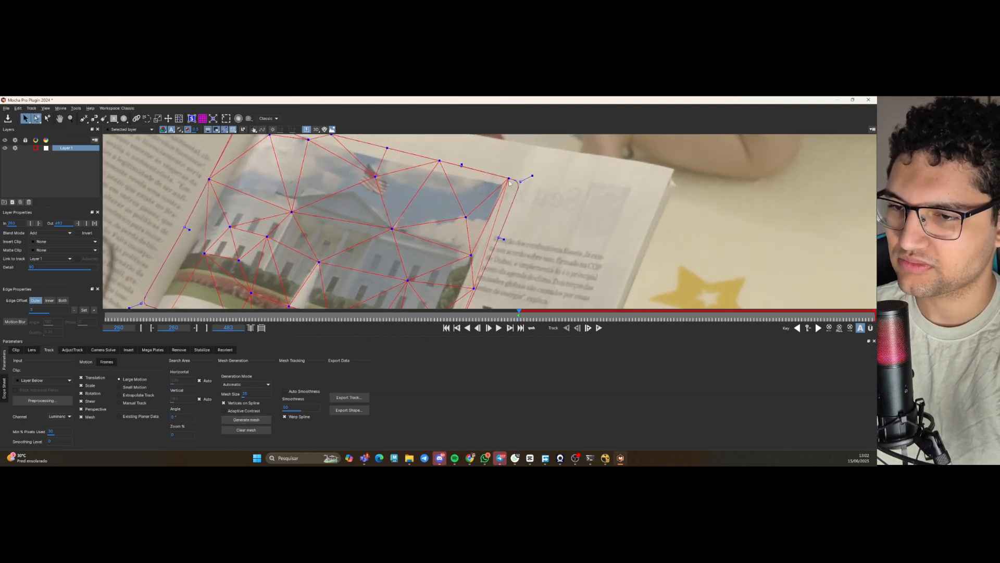
scroll(507, 194, up, 2)
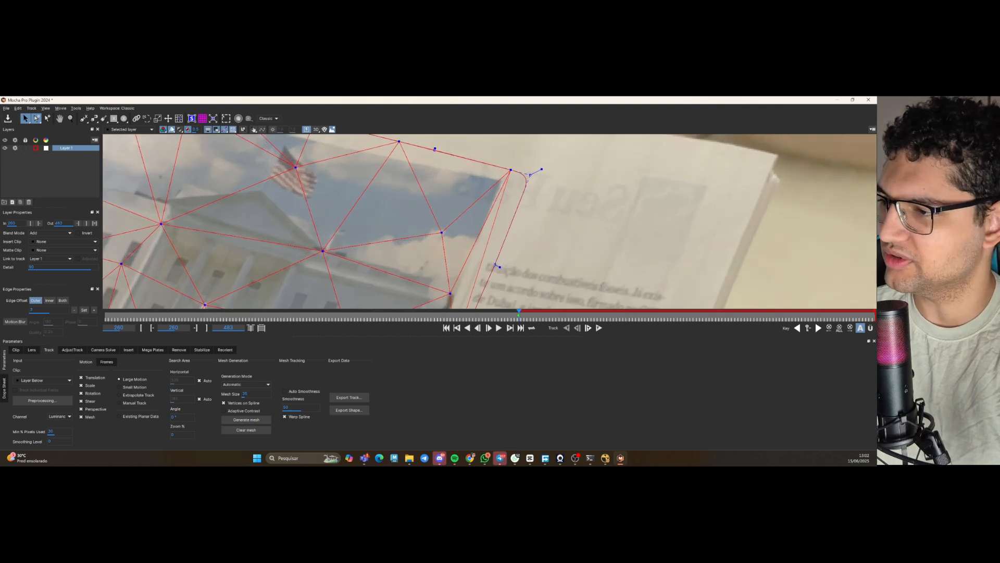
click(179, 118)
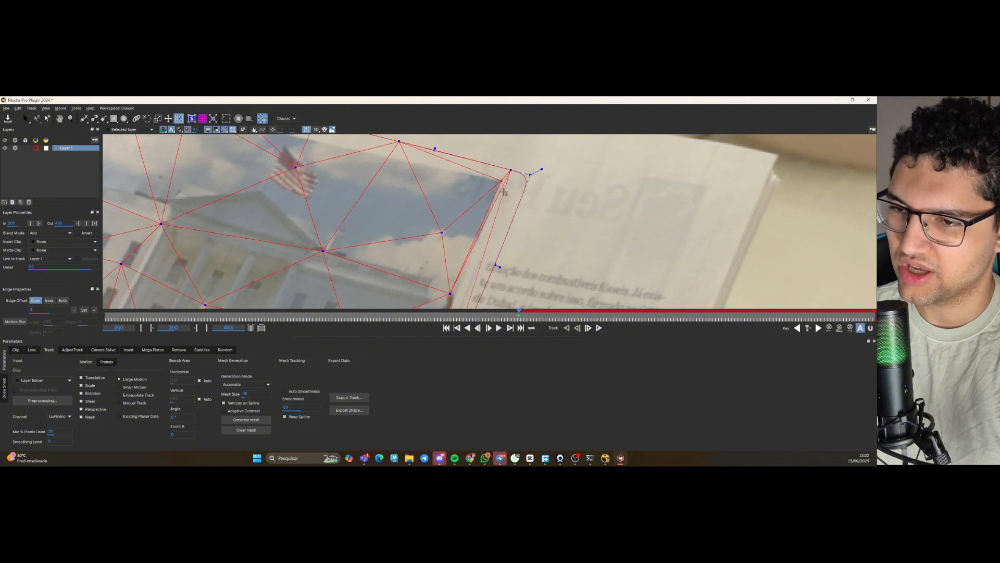
drag(504, 193, 512, 188)
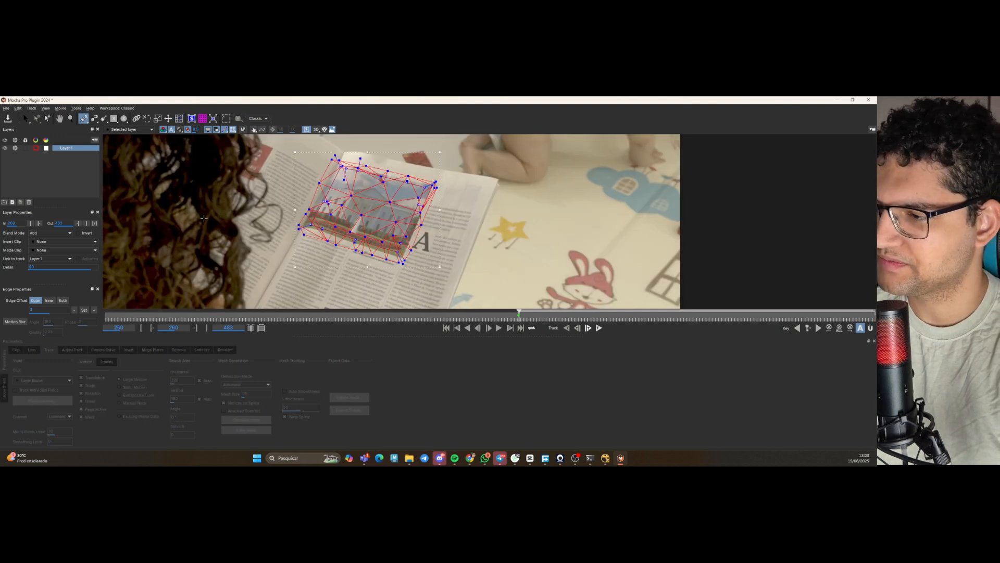
click(25, 119)
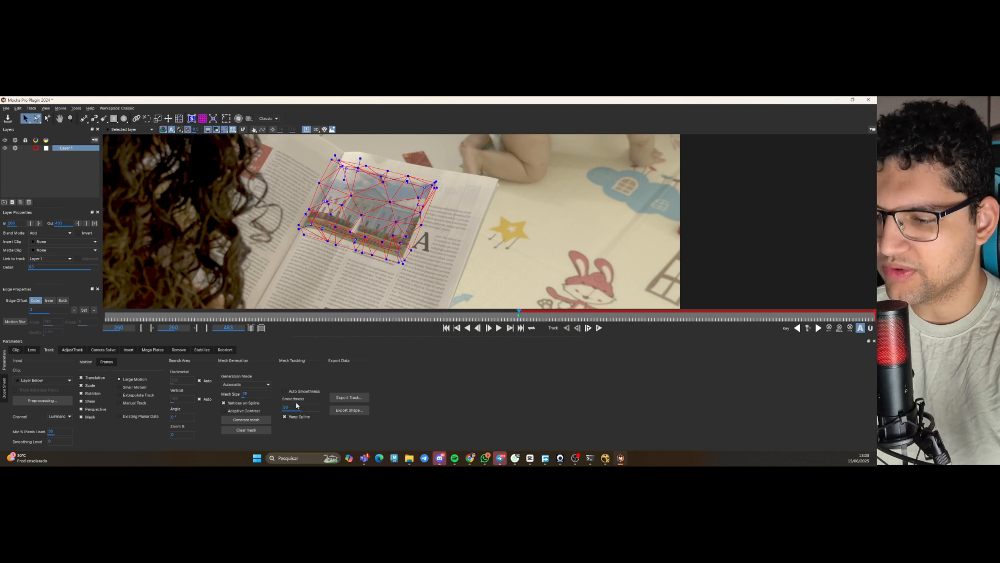
- Lower the mesh tracking Smoothness value so that the vertices can move more independently
scroll(414, 223, up, 2)
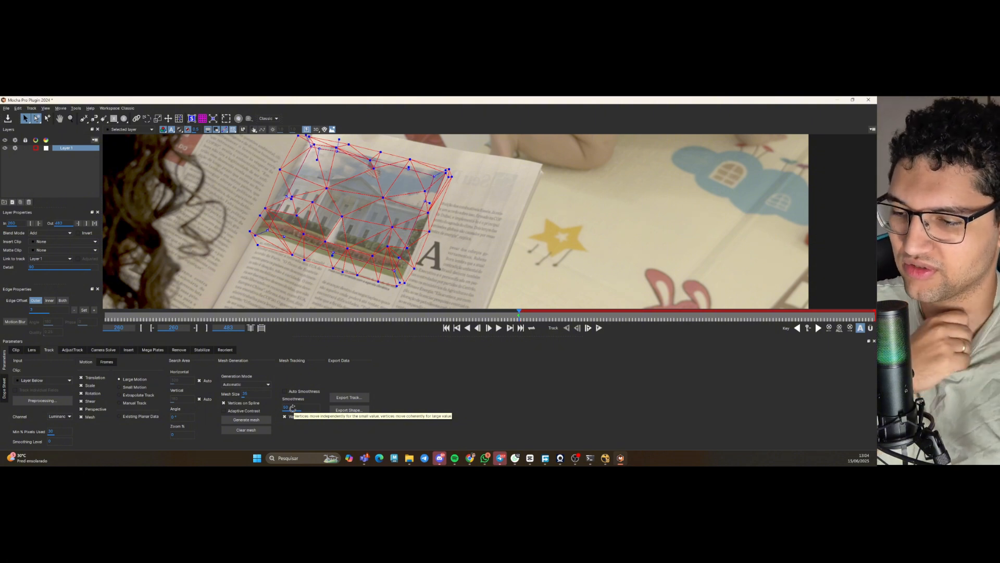
mouse_move(292, 408)
mouse_down()
mouse_move(299, 400)
mouse_move(282, 395)
mouse_move(281, 412)
mouse_move(296, 411)
mouse_move(294, 392)
mouse_move(284, 392)
mouse_up()
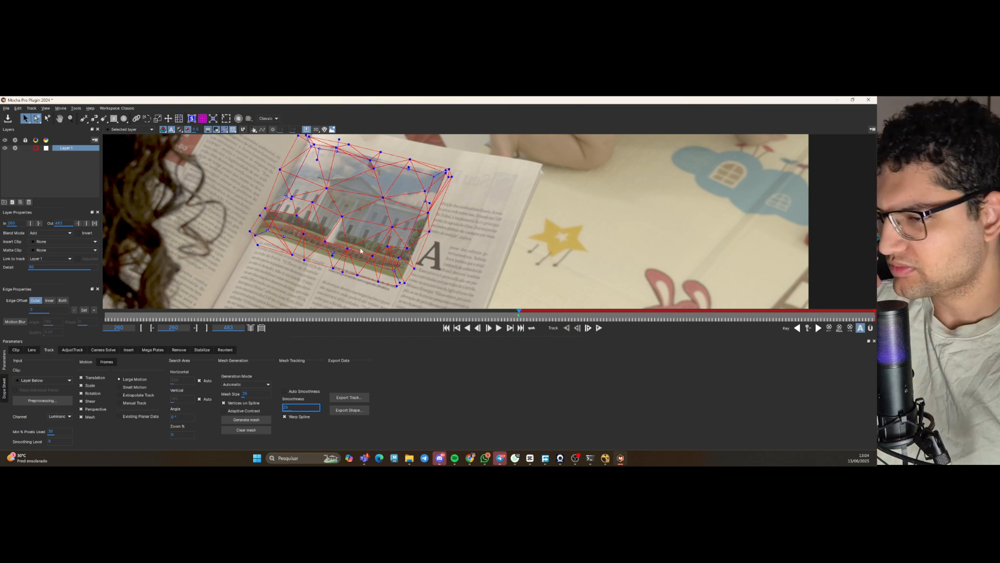
drag(284, 391, 297, 415)
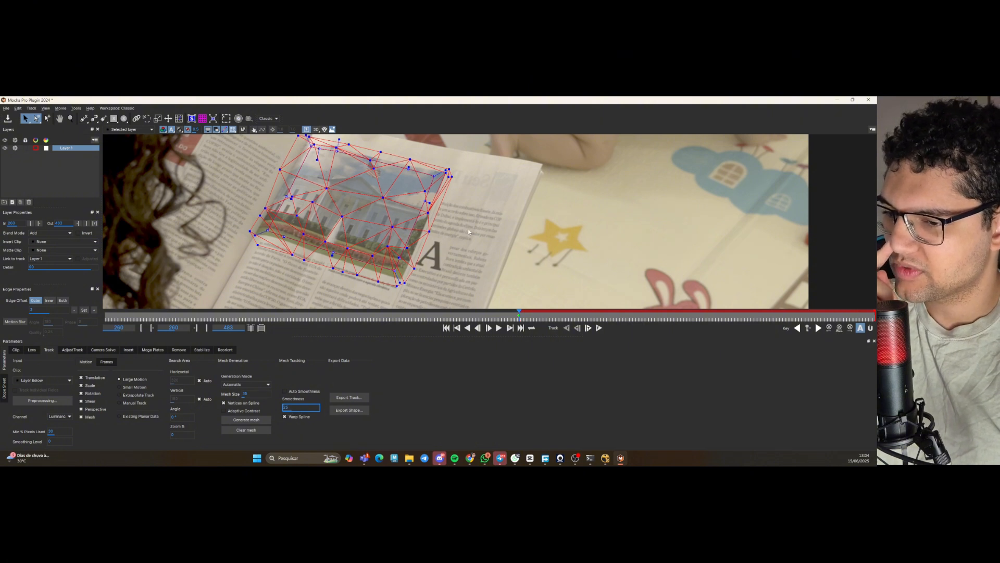
- Mesh-track the layer forward by two single frames and continue the track to the end of the clip
scroll(468, 227, down, 1)
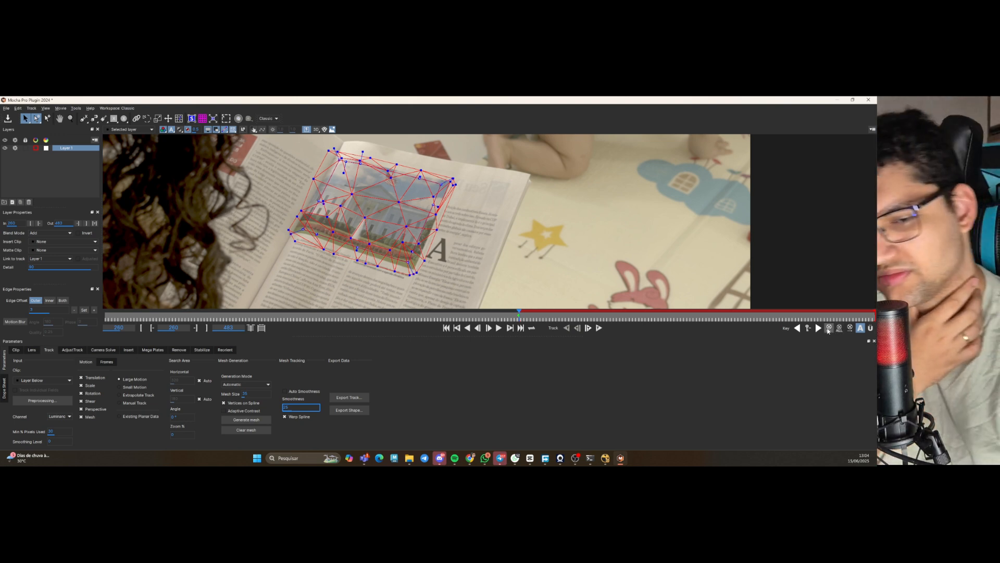
click(588, 327)
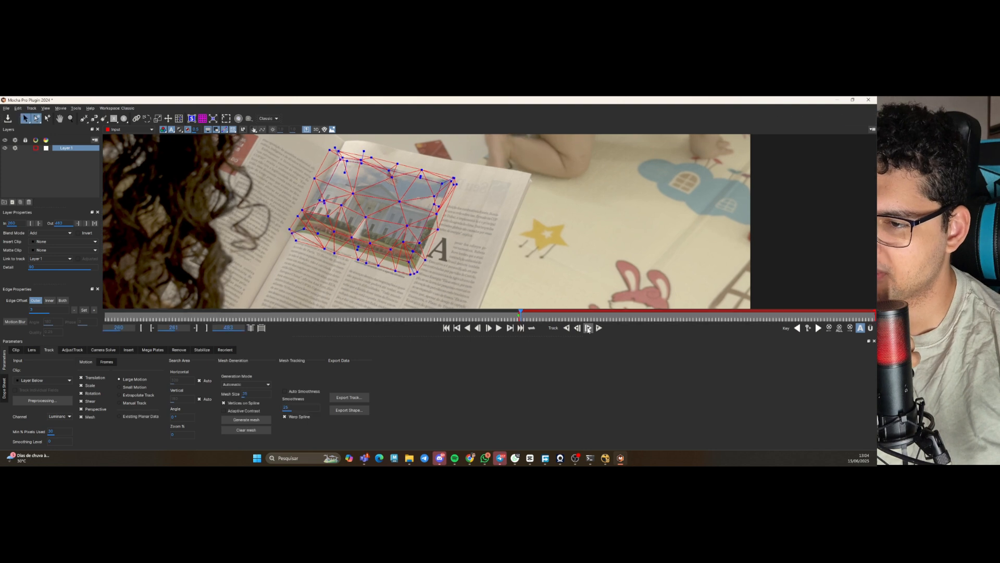
click(588, 328)
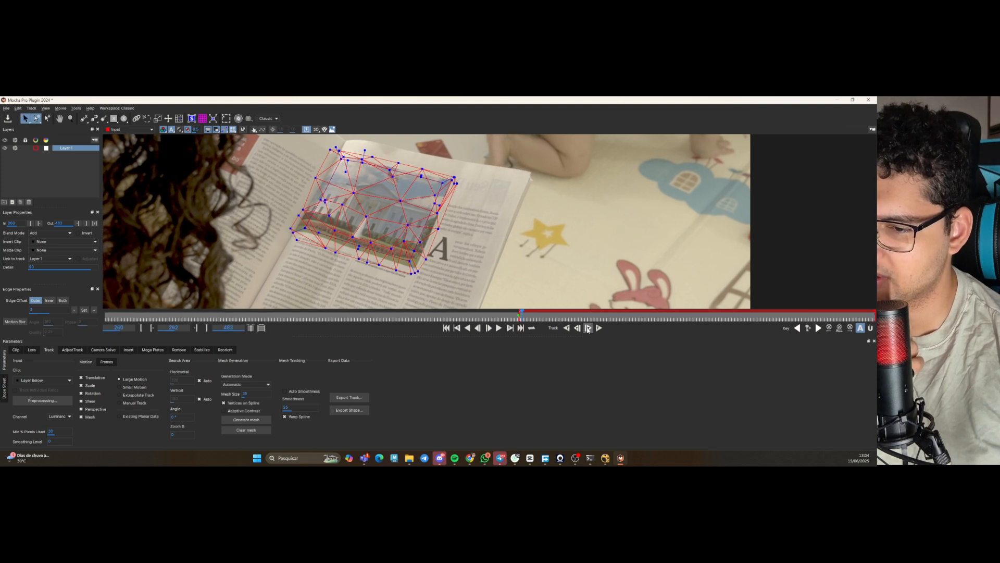
click(599, 328)
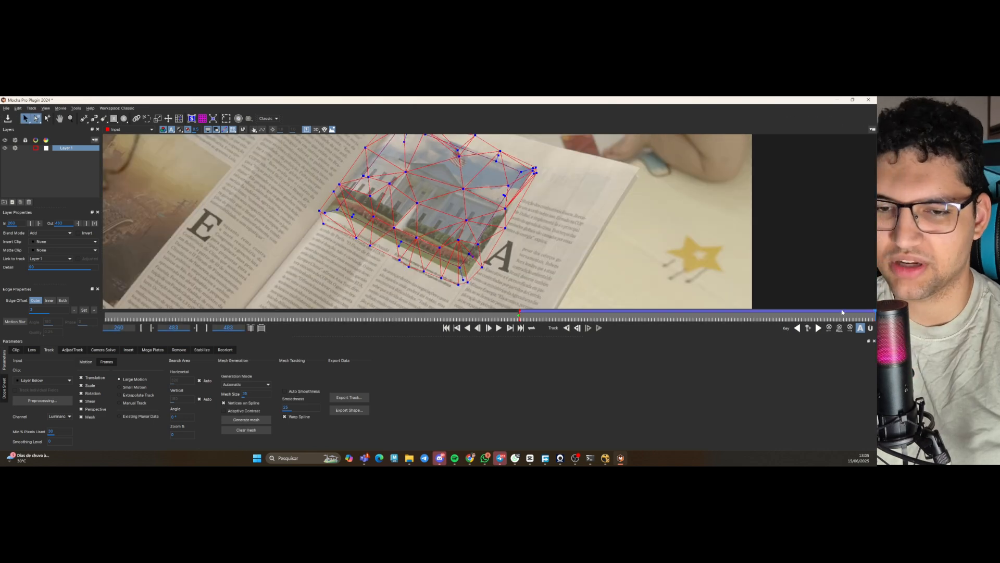
- Scrub back through the tracked range and check how the mesh follows the newspaper photo
drag(843, 312, 625, 311)
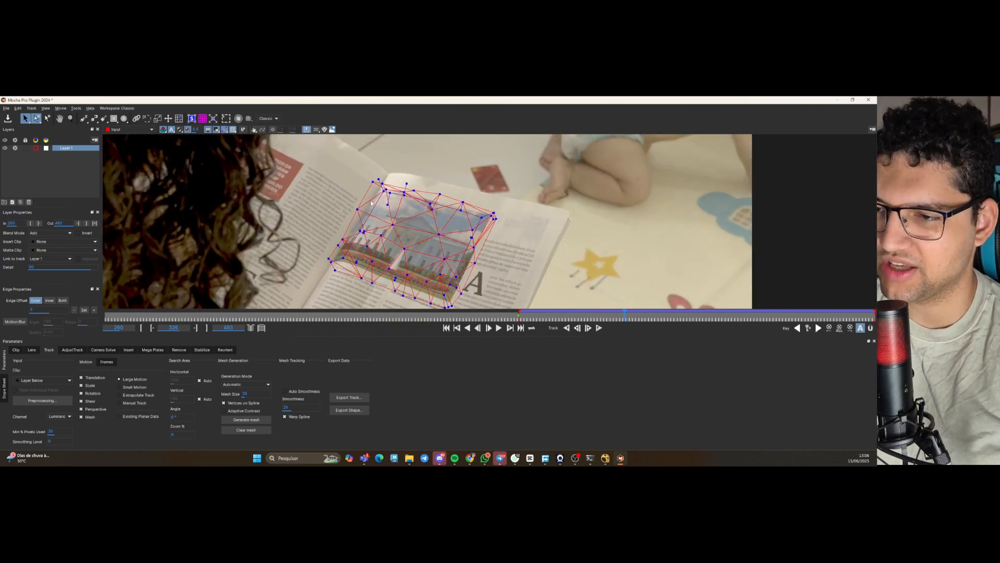
scroll(441, 221, down, 5)
scroll(441, 221, up, 2)
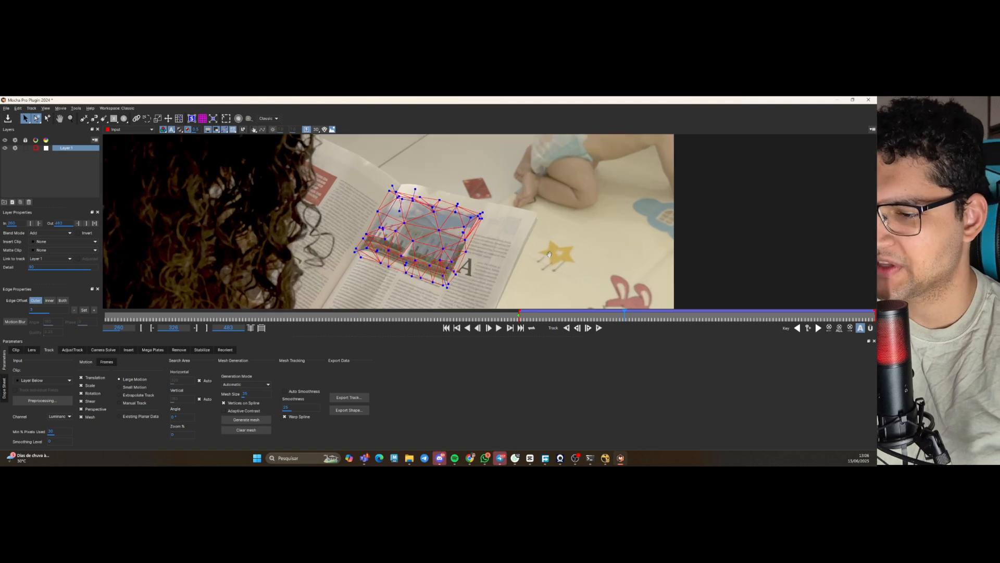
- Return to the clip's first frame and export the layer's tracking data as Alembic Mesh Data with reference frame 280
drag(549, 254, 547, 225)
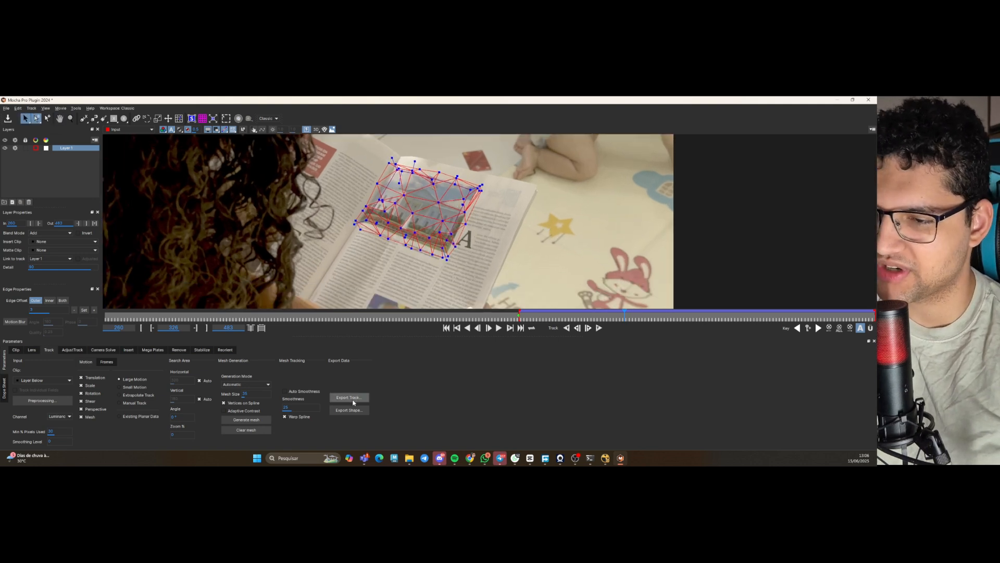
click(446, 328)
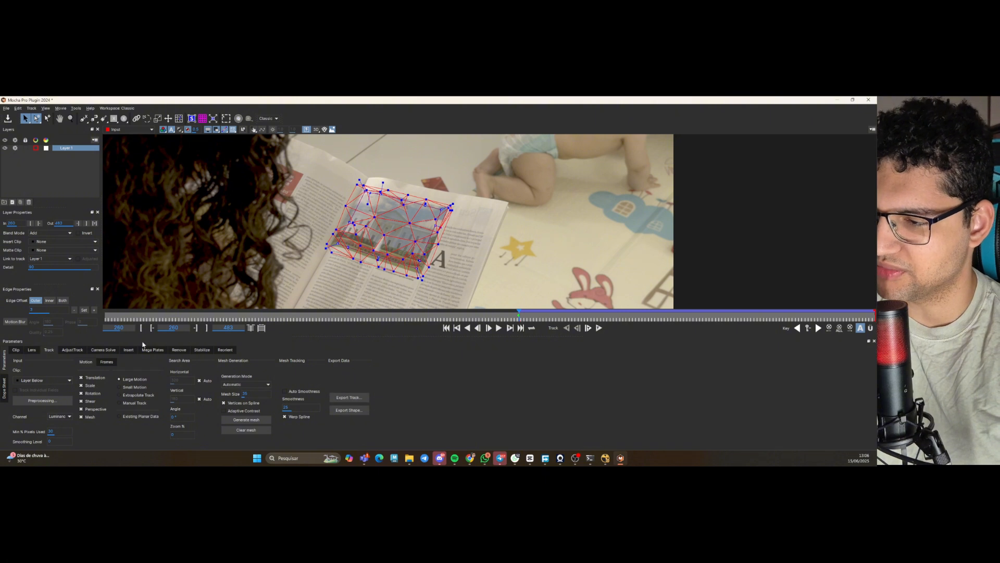
click(358, 397)
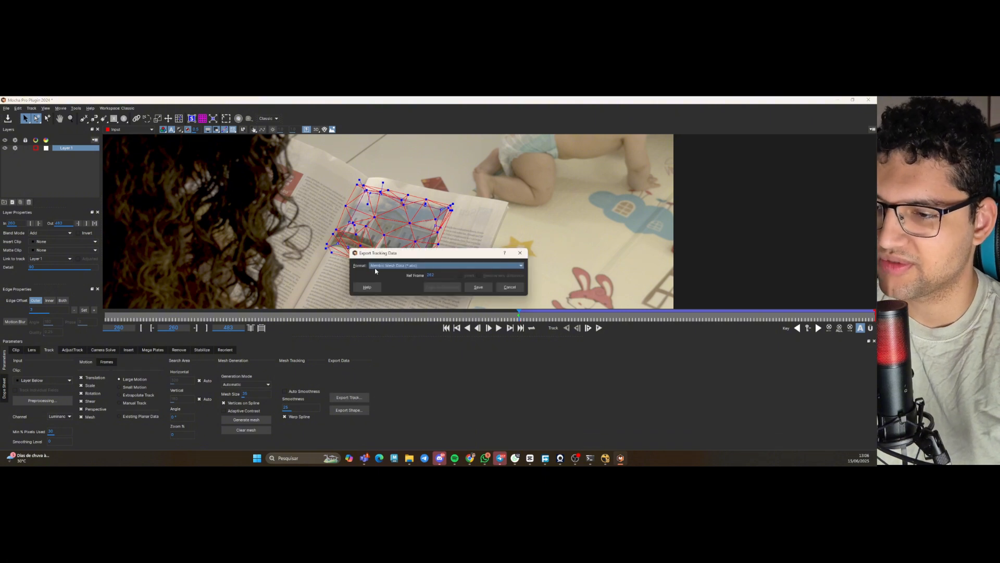
click(439, 275)
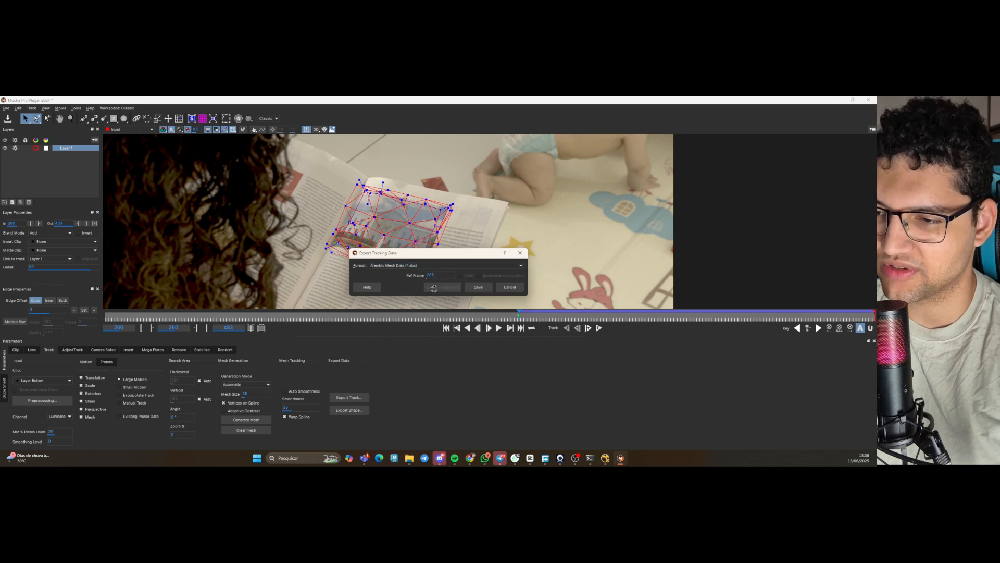
key(BackSpace)
text(0)
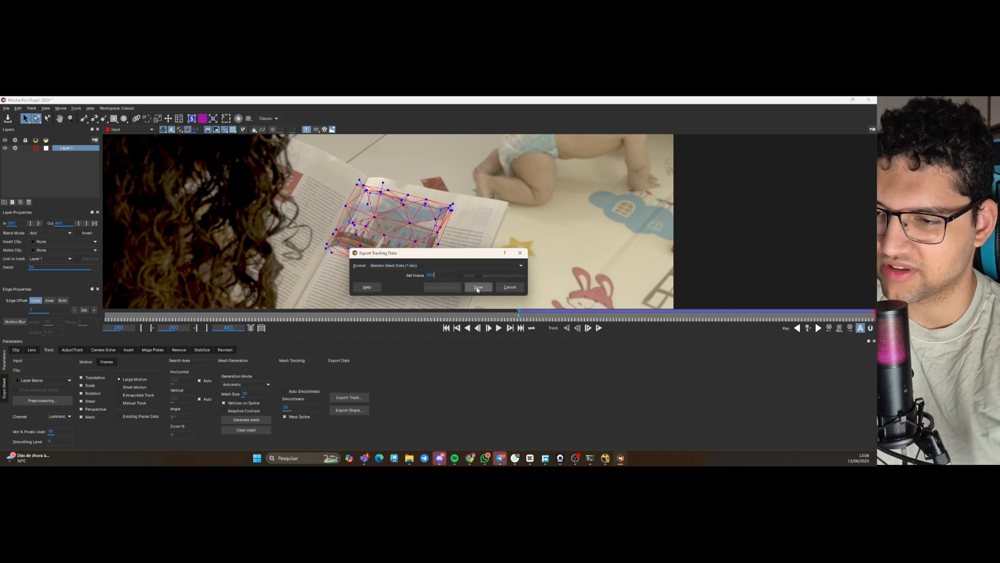
click(478, 287)
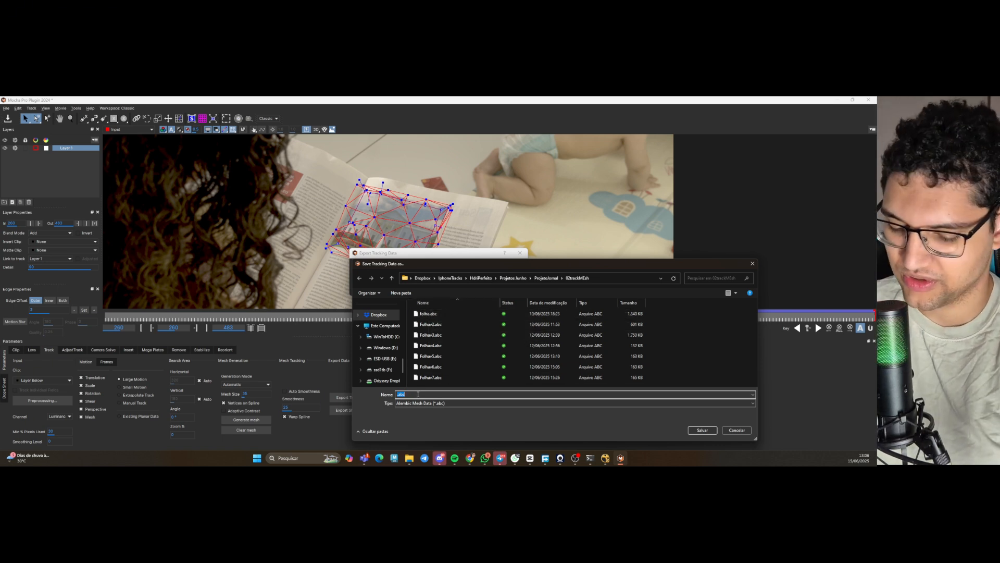
- Save the exported mesh data as Folhav8.abc alongside the earlier versions and close Mocha Pro
key(Home)
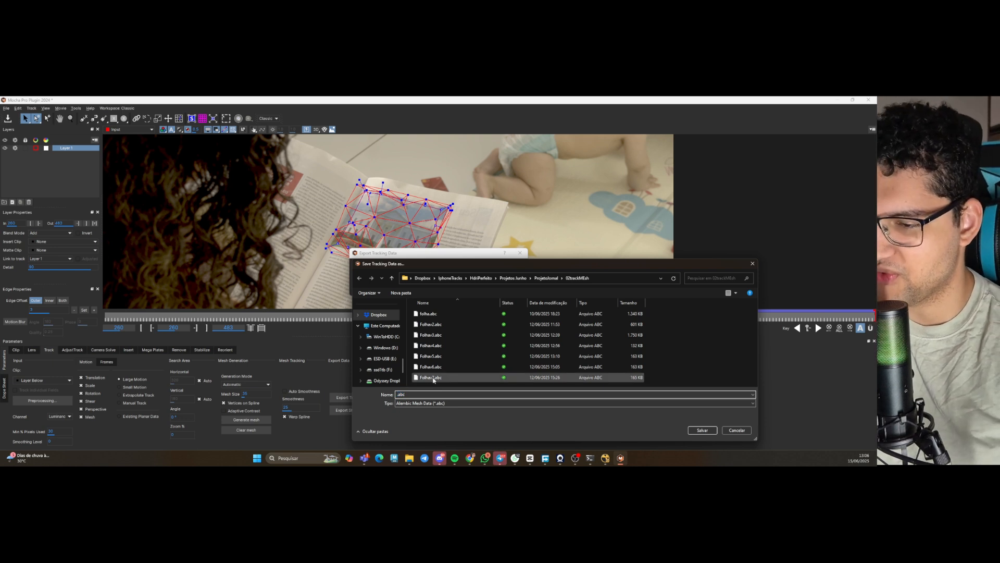
click(433, 378)
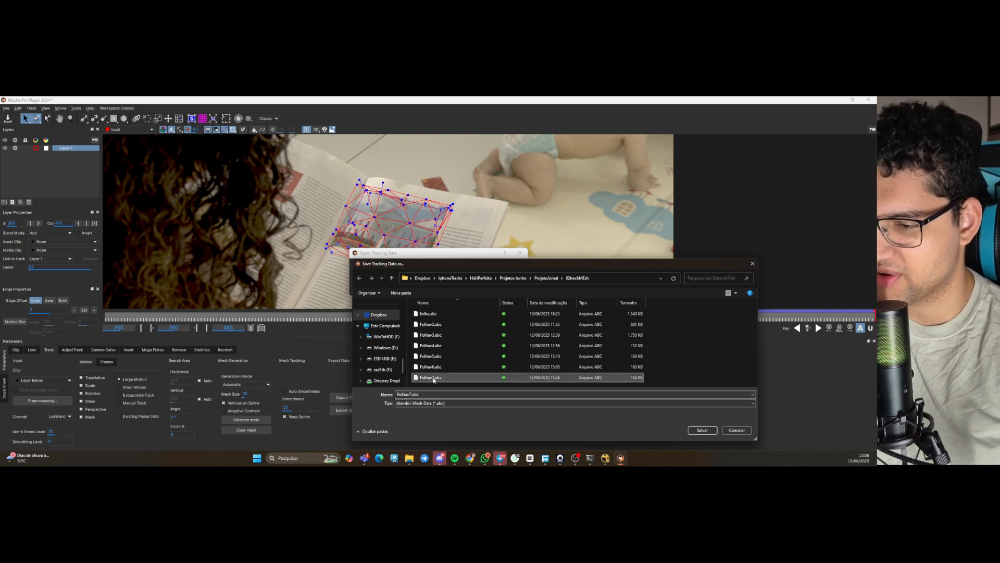
double_click(412, 394)
key(End)
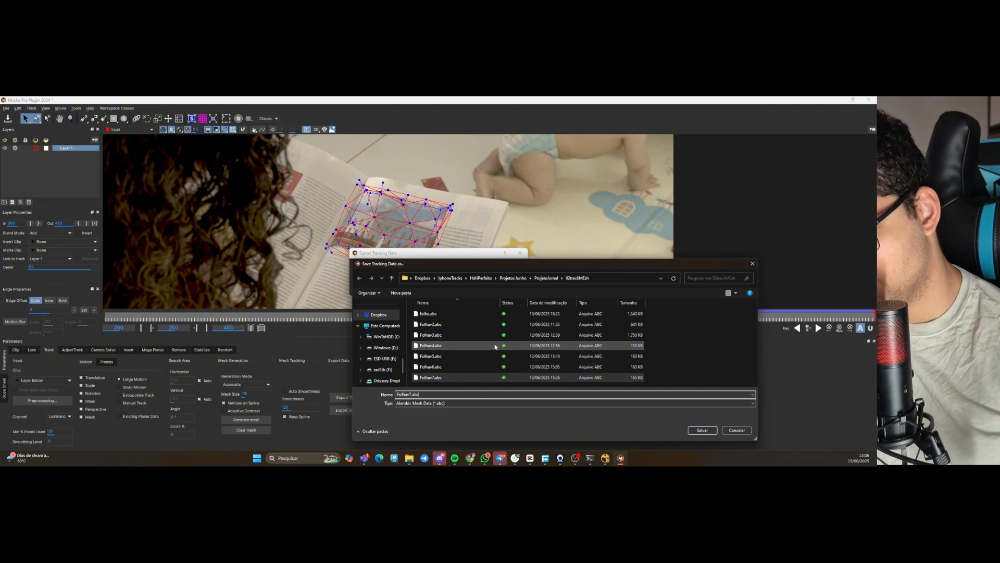
key(BackSpace)
text(8)
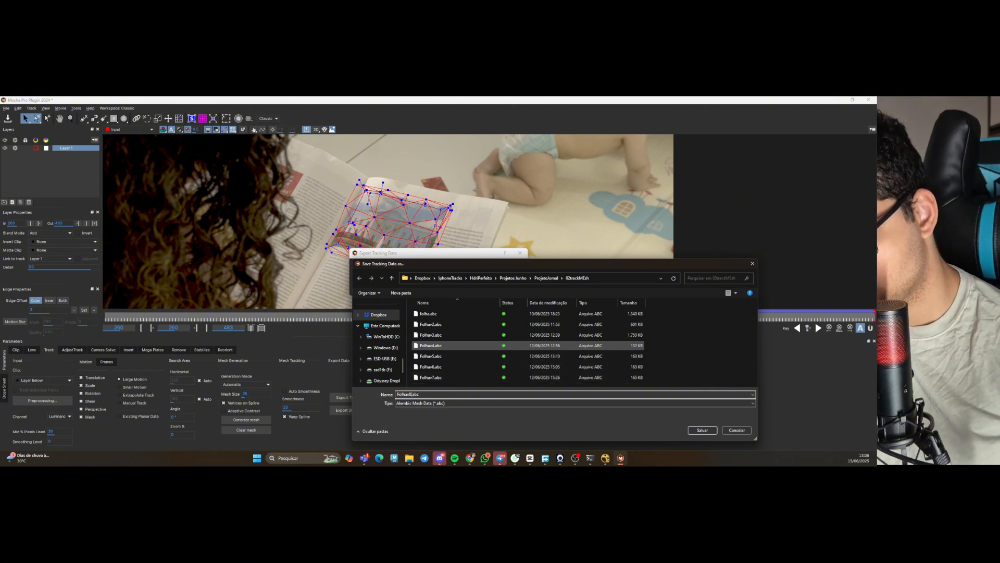
key(Return)
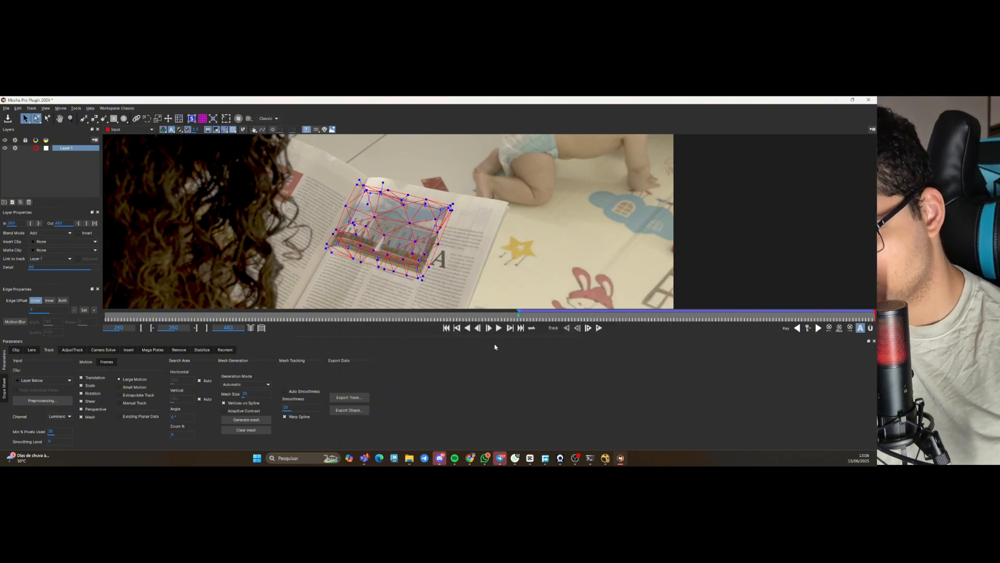
click(868, 100)
- In Nuke, add a ReadGeo node in an empty area of the node graph
click(536, 290)
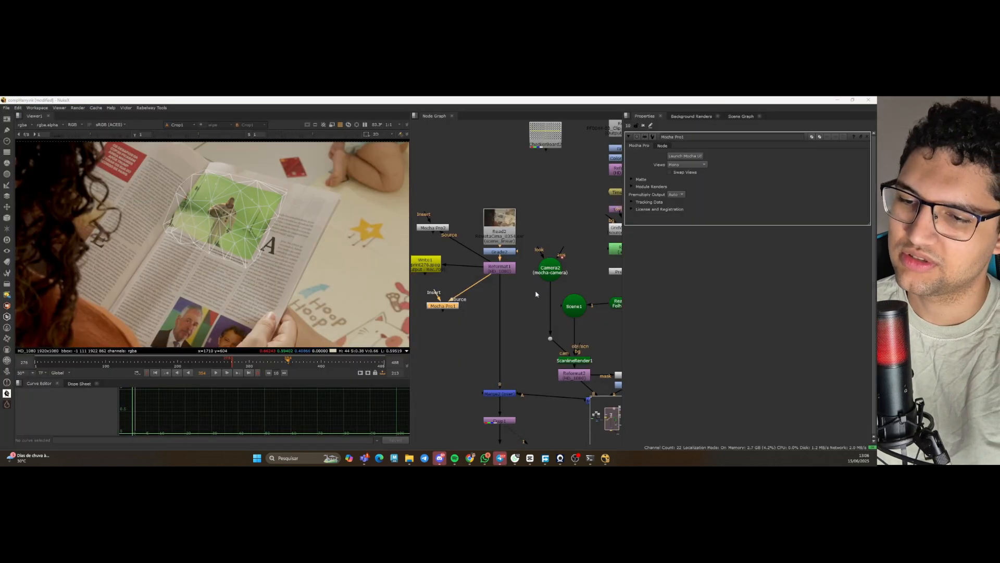
scroll(532, 290, down, 6)
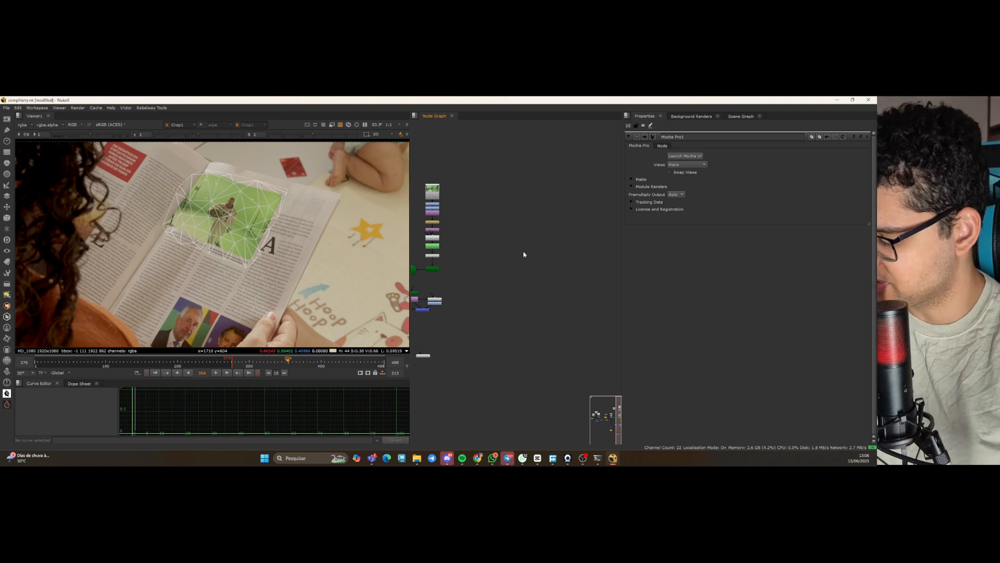
key(Tab)
text(readg)
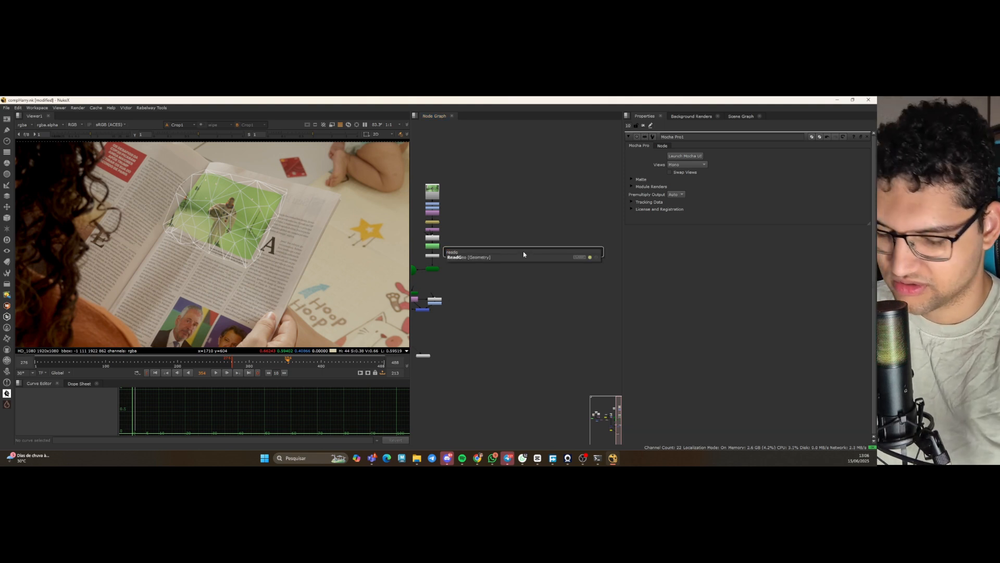
key(Return)
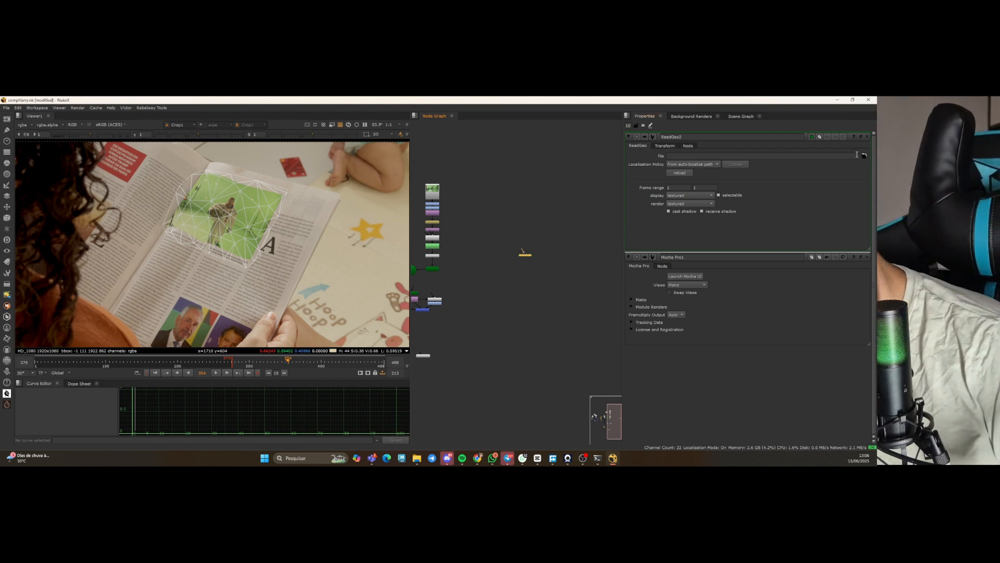
- Load Folhav8.abc into the new ReadGeo node and create its parents as separate nodes
click(864, 156)
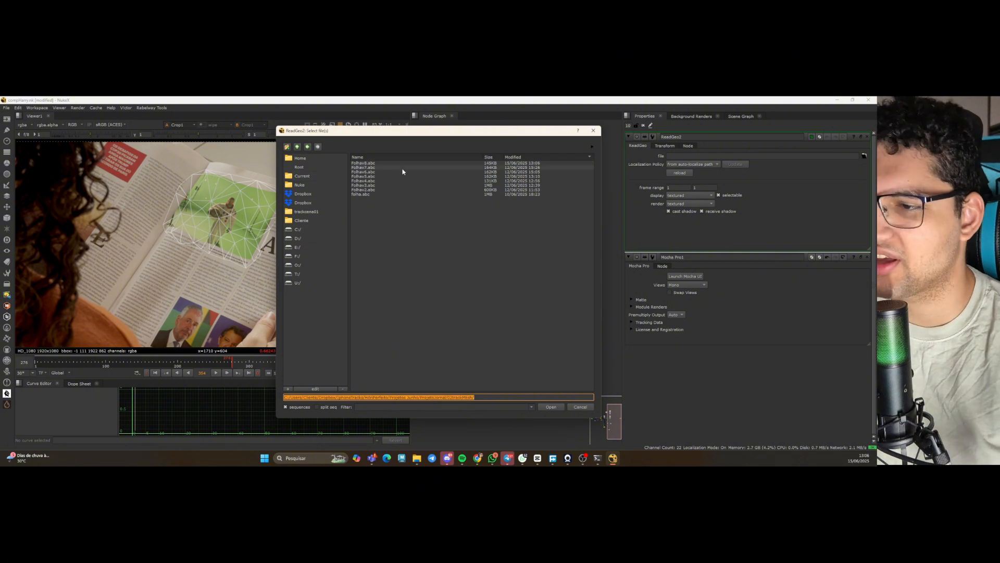
click(362, 164)
click(551, 407)
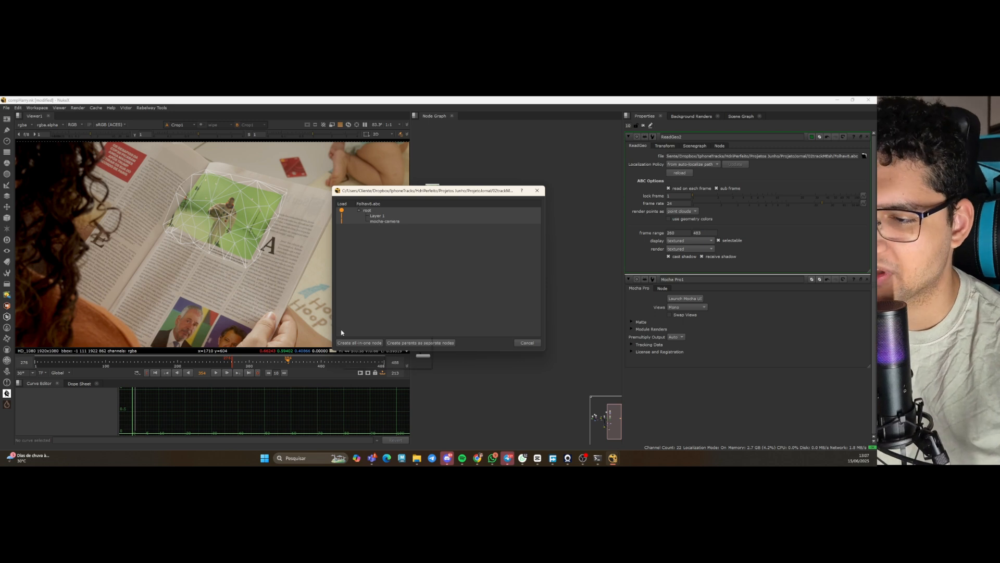
click(426, 342)
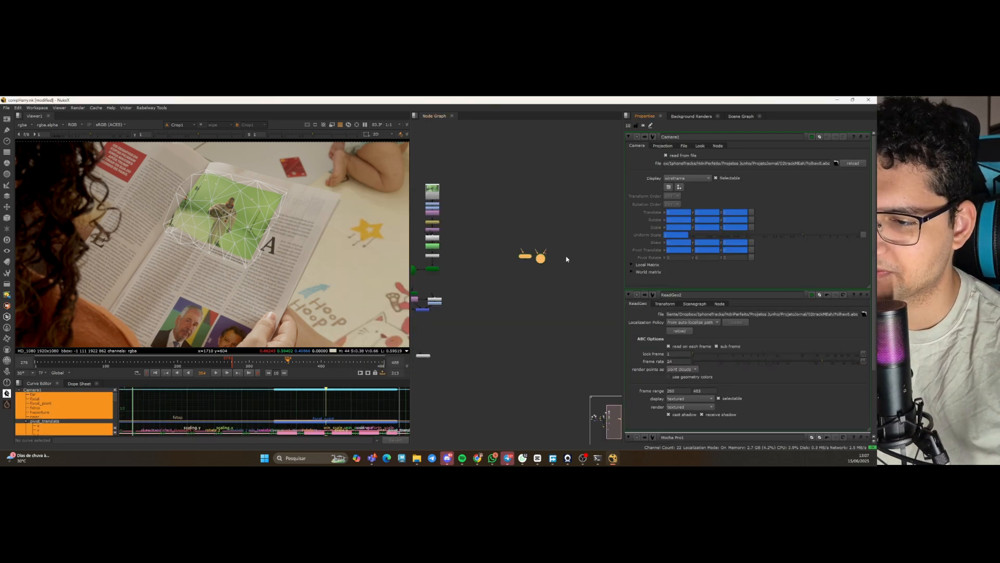
- Replace the old camera and ReadGeo with the imported pair, feeding the camera into ScanlineRender and placing the geometry between the image branch and Scene
scroll(532, 255, up, 5)
mouse_move(533, 255)
mouse_down()
mouse_move(531, 229)
mouse_move(523, 265)
mouse_up()
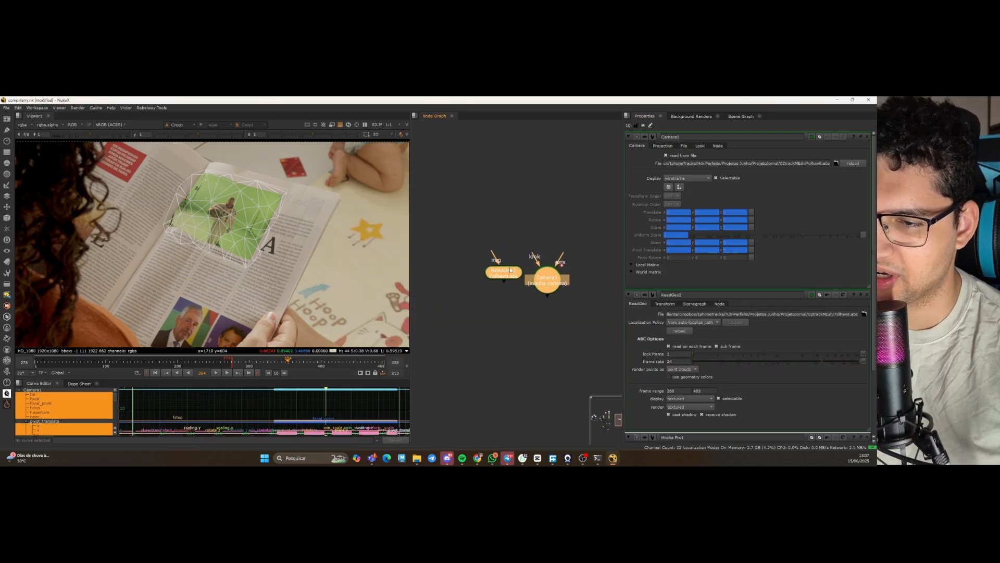
scroll(492, 332, down, 2)
scroll(521, 312, down, 3)
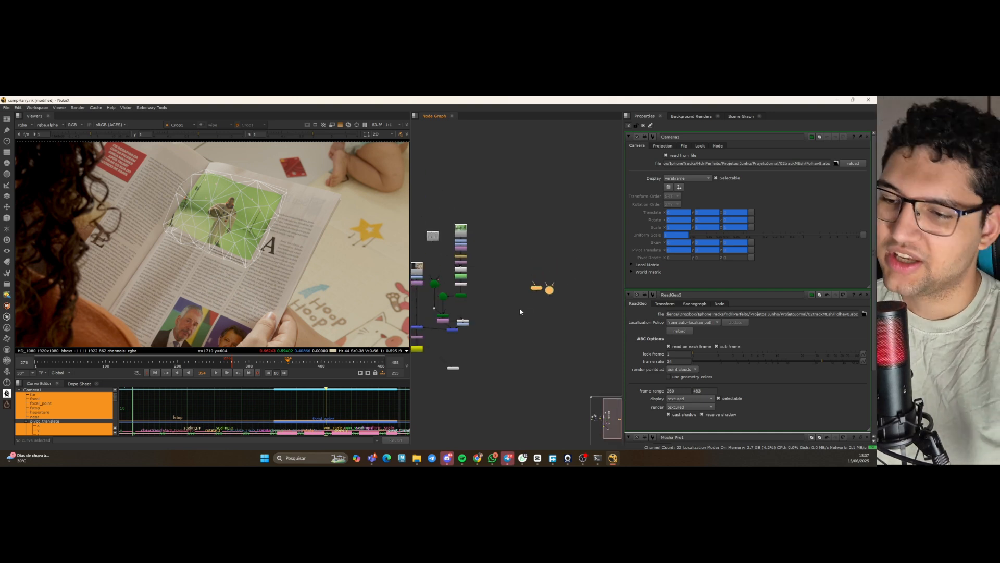
drag(523, 310, 556, 252)
scroll(515, 297, up, 3)
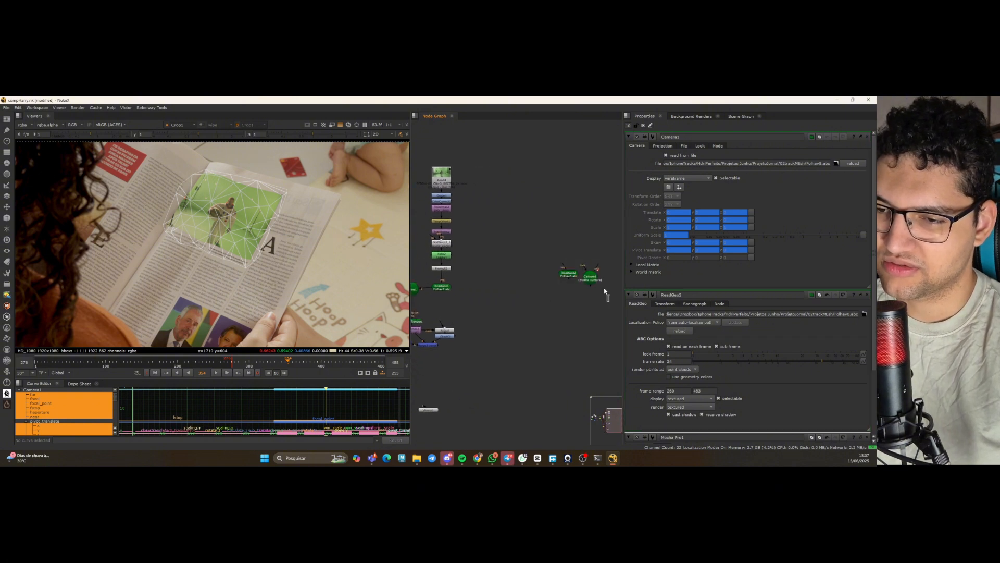
drag(611, 303, 544, 238)
drag(599, 276, 537, 298)
drag(492, 264, 541, 254)
scroll(541, 253, down, 1)
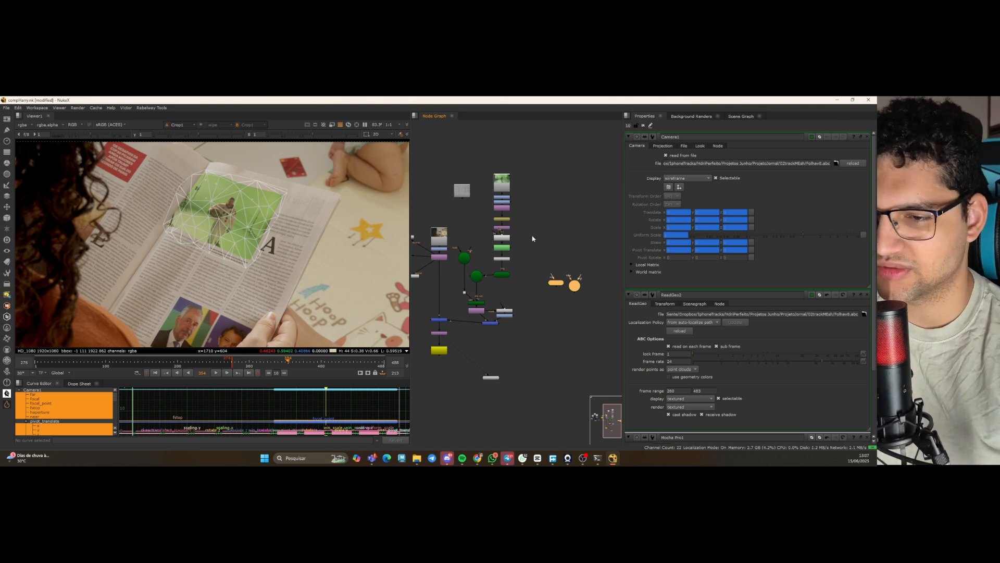
scroll(524, 276, up, 1)
click(587, 290)
drag(588, 290, 453, 228)
scroll(484, 292, up, 1)
drag(446, 262, 440, 243)
drag(575, 283, 533, 235)
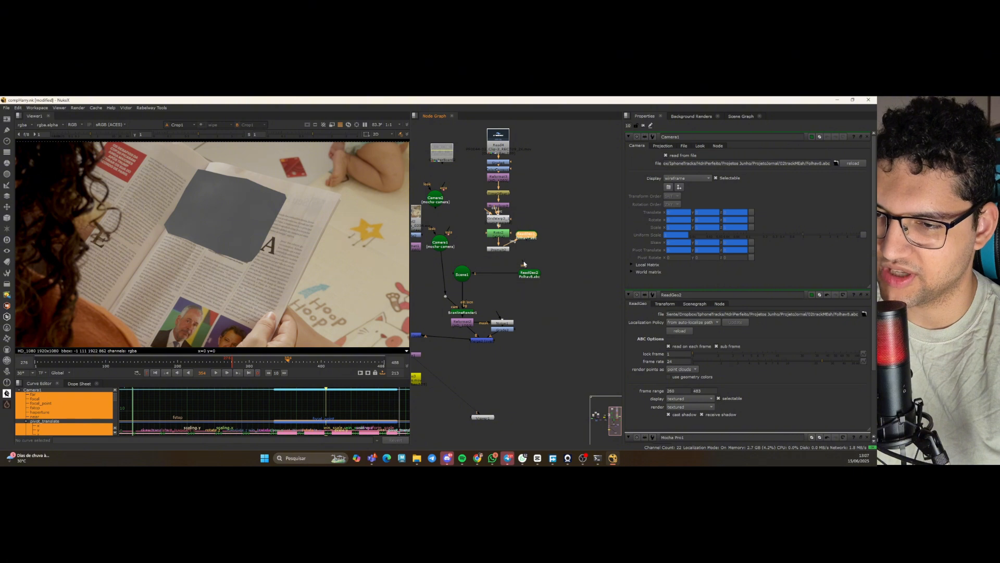
drag(529, 273, 498, 274)
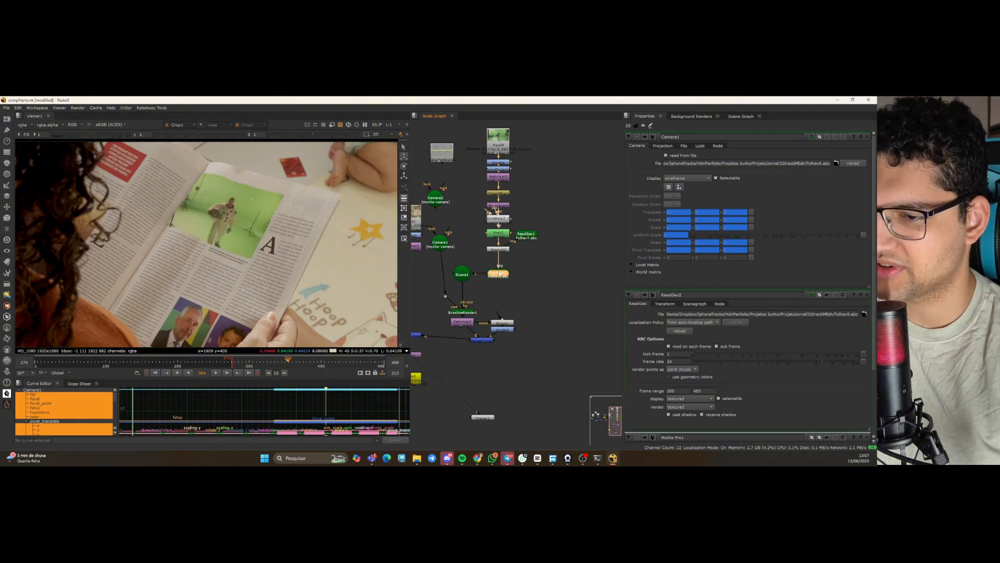
- Set the new ReadGeo's render mode to textured+wireframe and play the comp to check the mesh over the newspaper photo
double_click(499, 274)
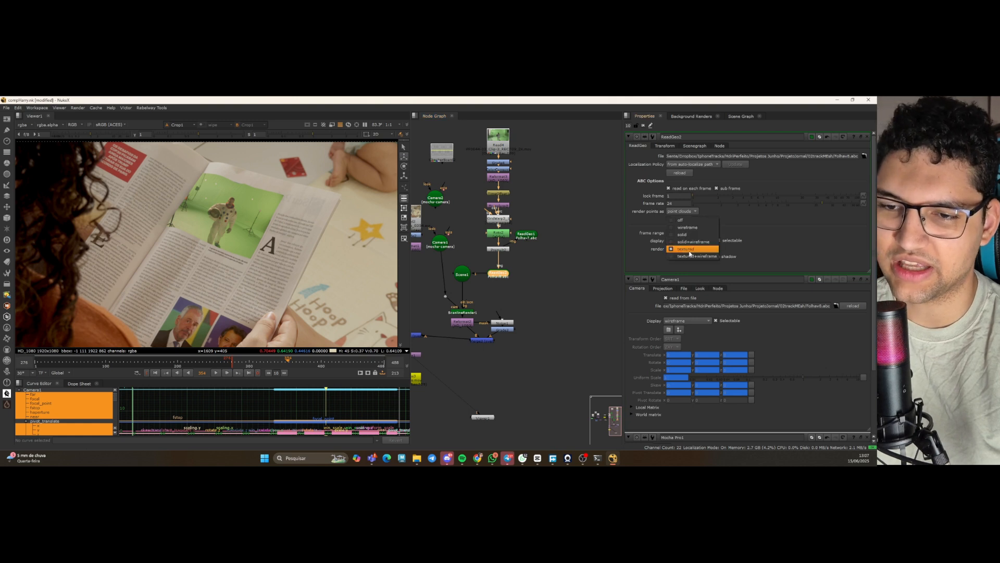
click(695, 257)
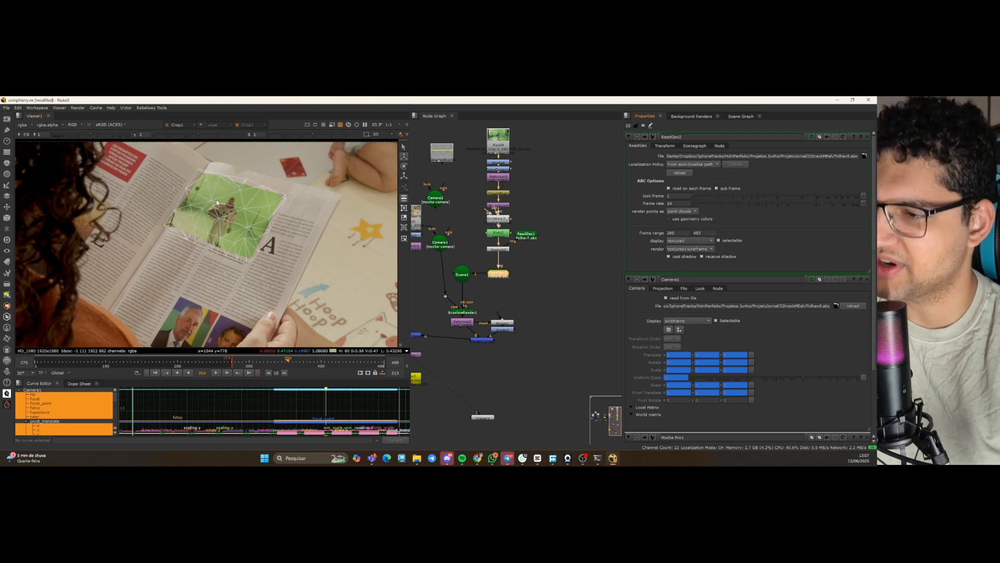
click(220, 373)
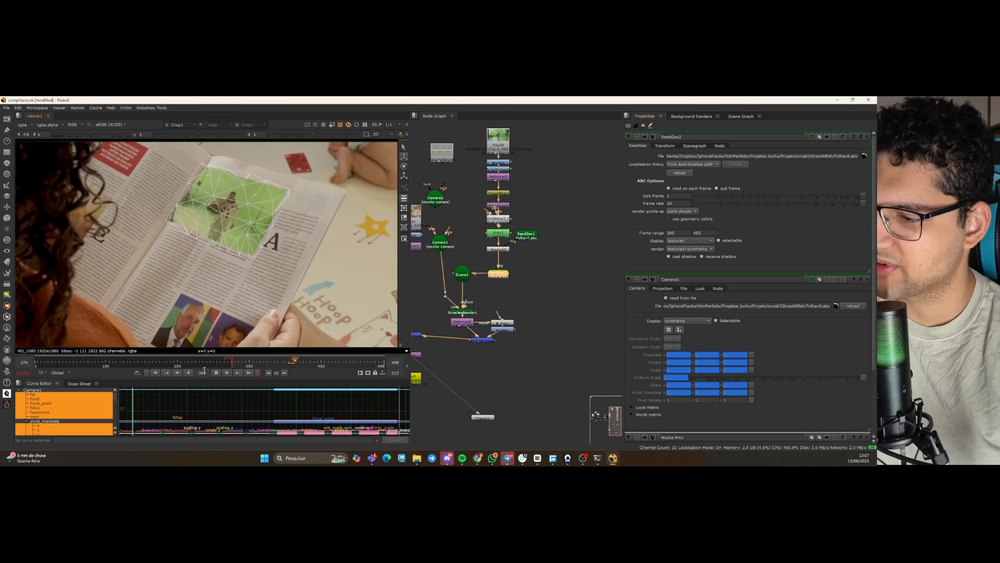
click(216, 372)
- Inspect the textured mesh up close in the 3D view, playing its deformation from the first frame, and return to the 2D view
key(Tab)
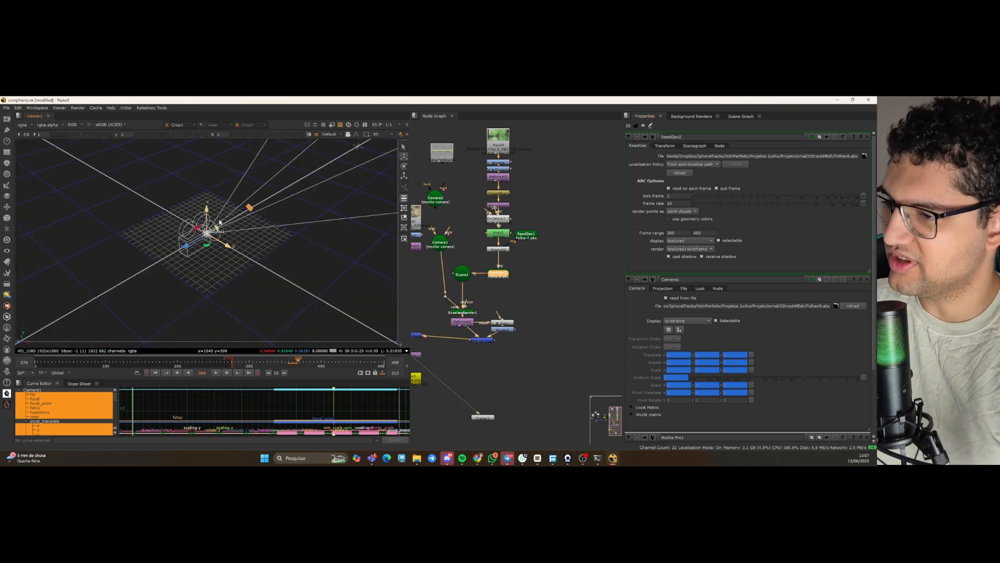
scroll(278, 204, up, 3)
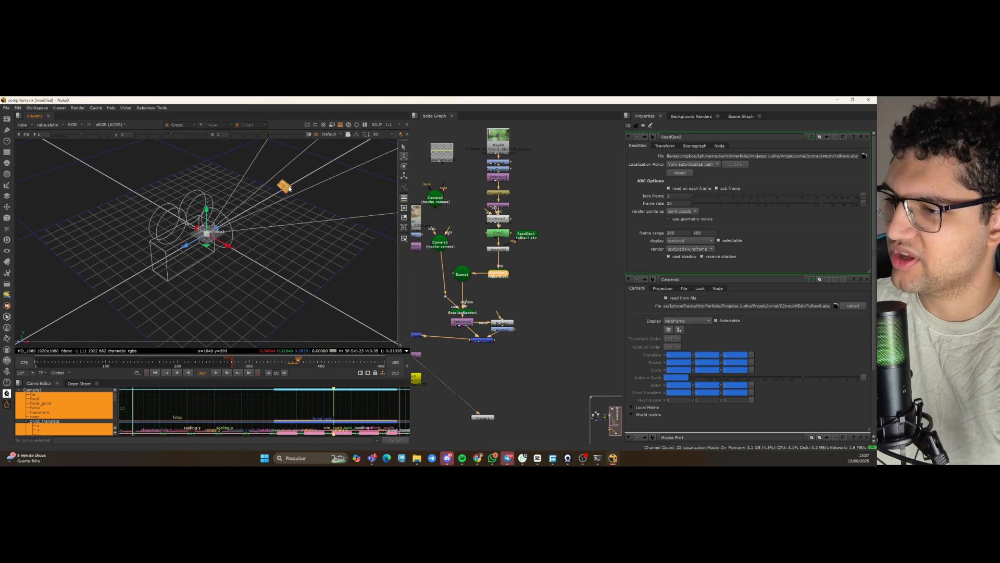
drag(289, 189, 214, 251)
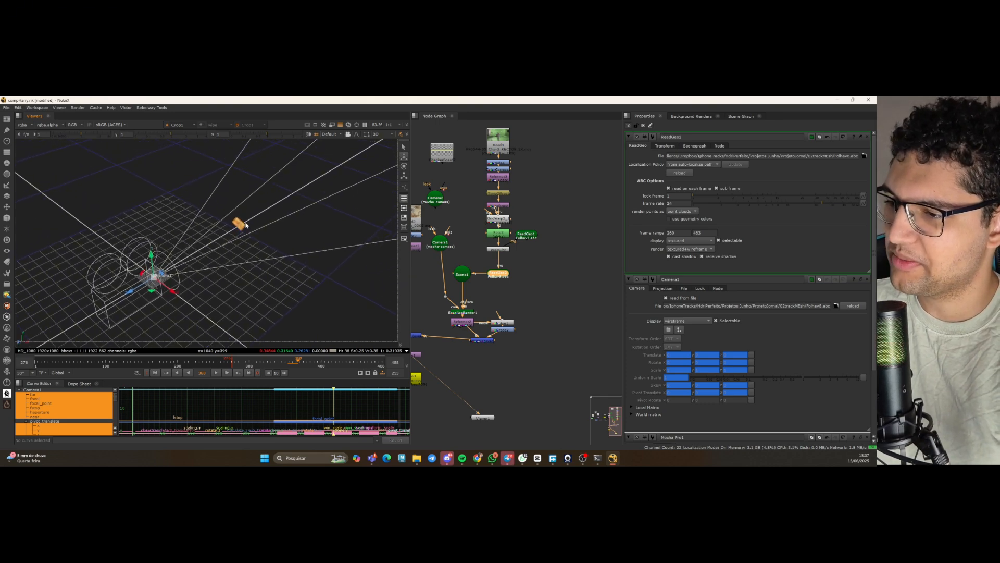
scroll(246, 226, up, 8)
drag(371, 172, 261, 244)
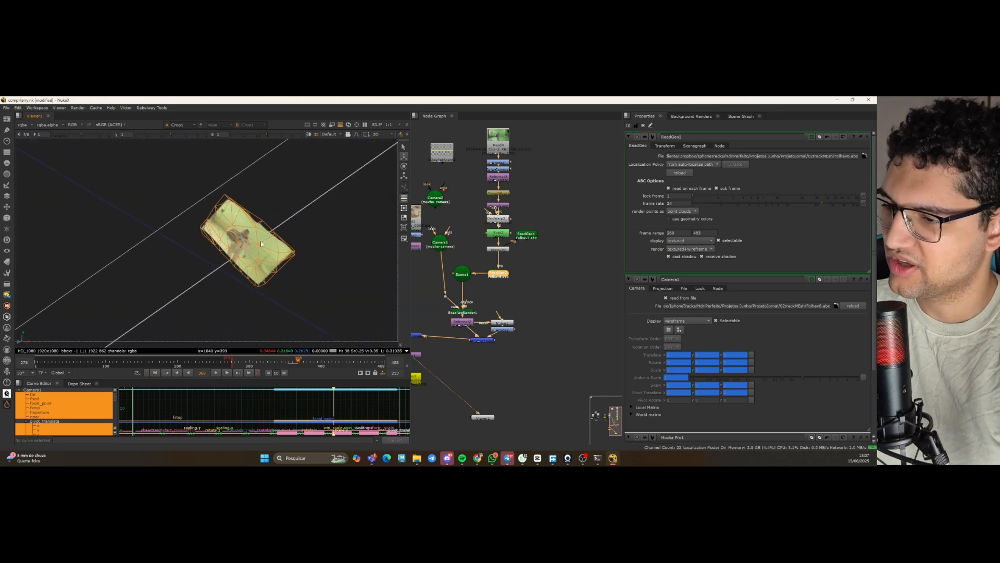
click(156, 373)
click(216, 373)
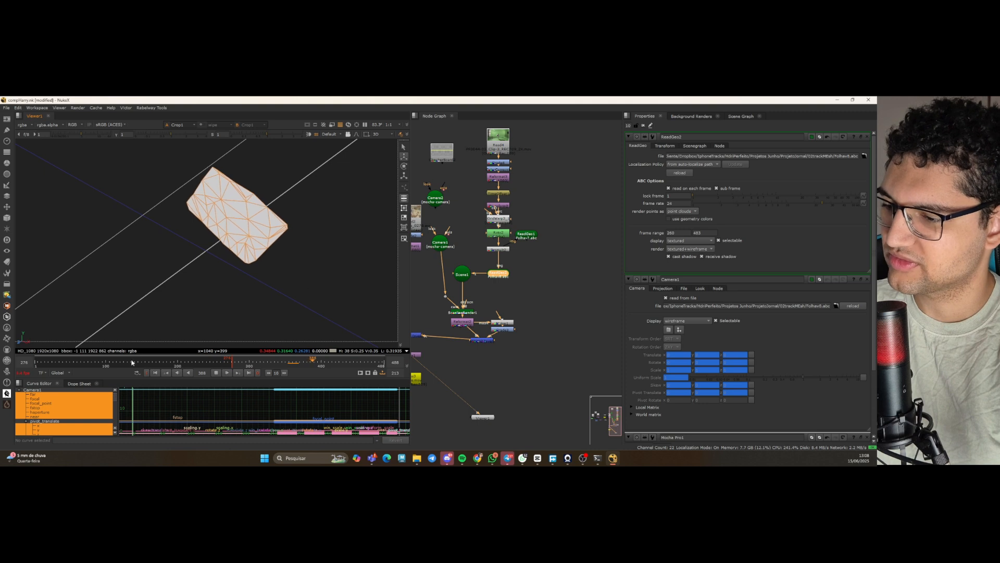
click(154, 373)
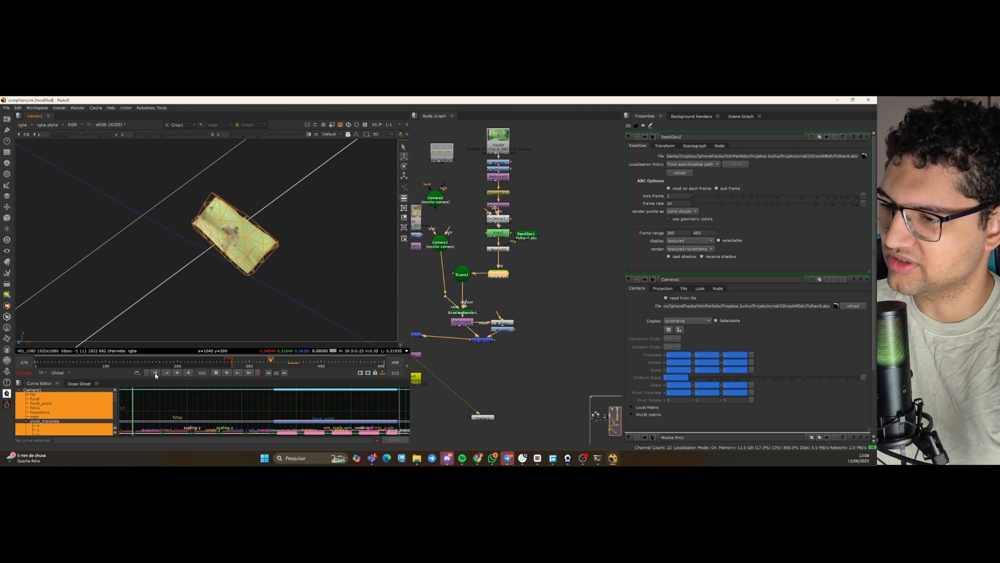
drag(487, 354, 552, 342)
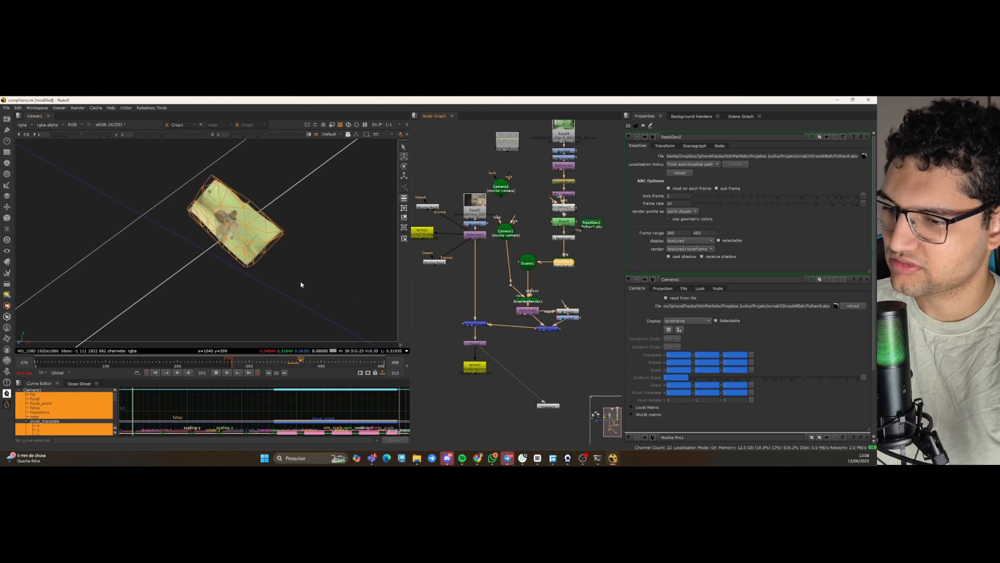
key(Tab)
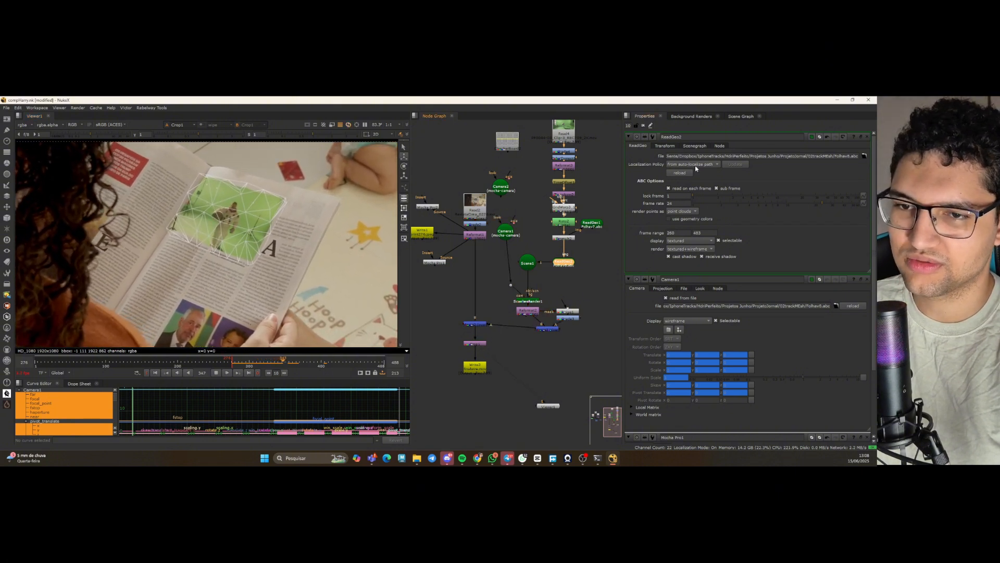
- Set the new ReadGeo's render mode back to textured and play the composited result
click(690, 241)
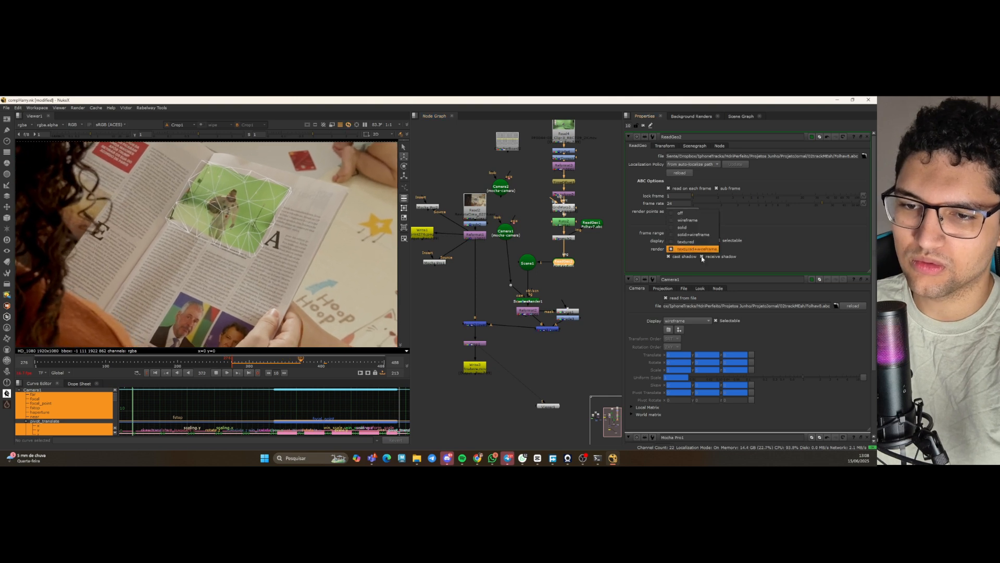
click(699, 243)
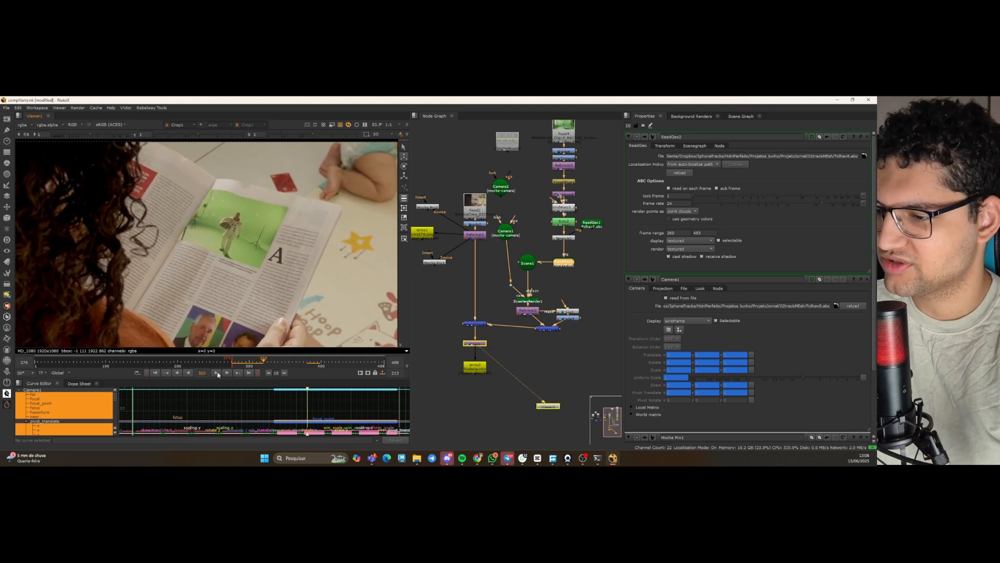
click(217, 373)
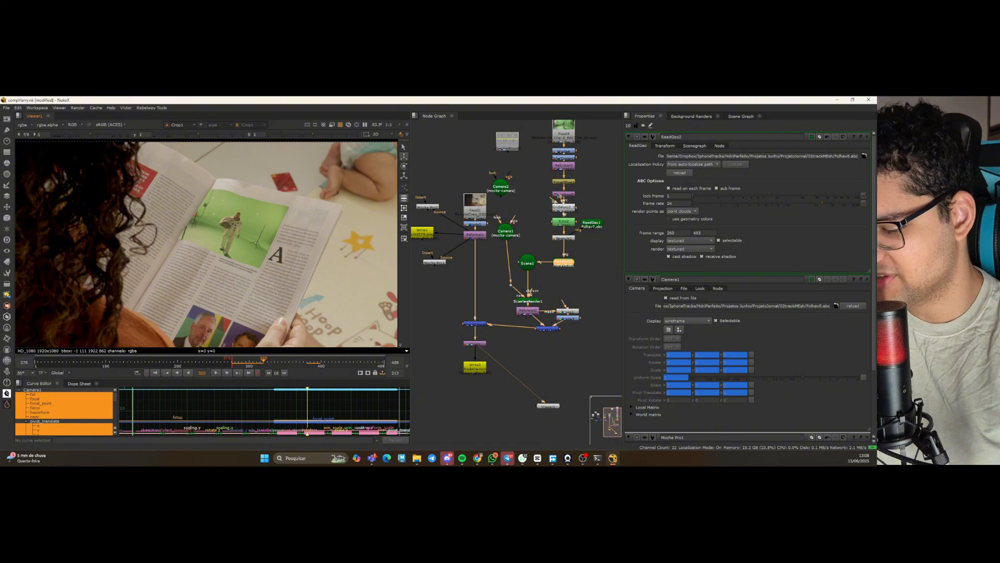